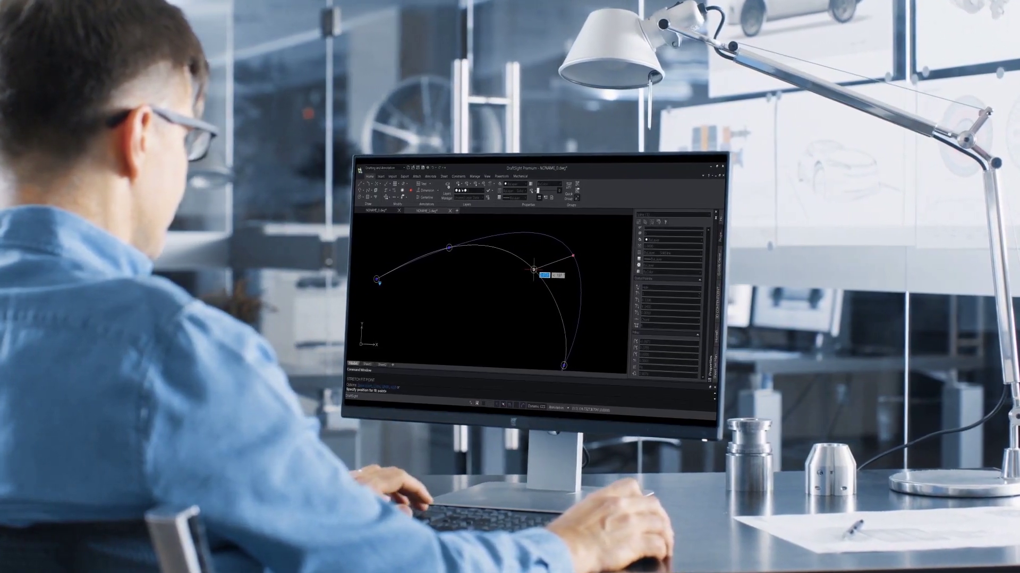
Finish stretching the spline's fit point to complete the spline edit
click(515, 272)
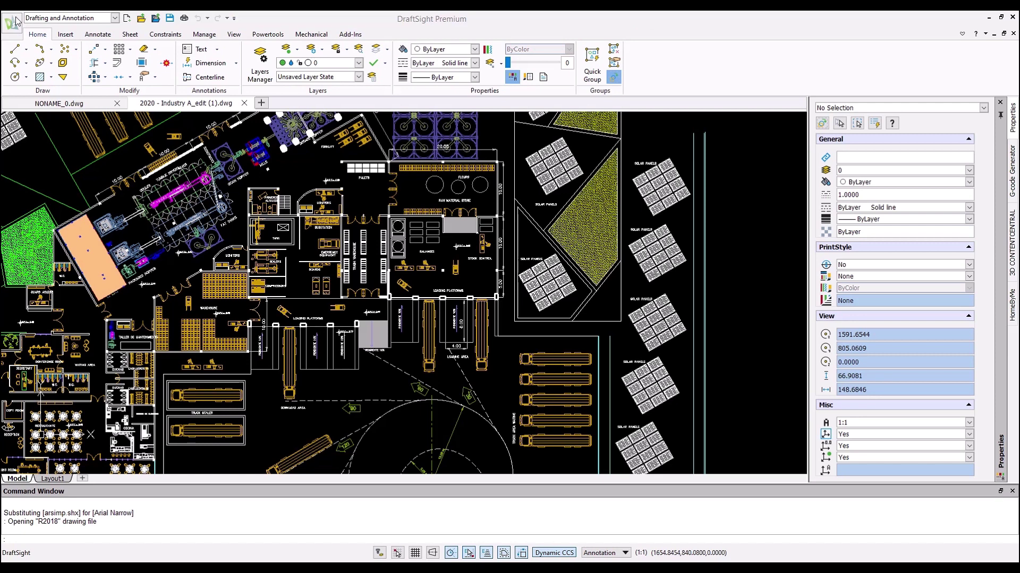
Switch the interface to the dark UI style and acknowledge the restart notice
right_click(792, 89)
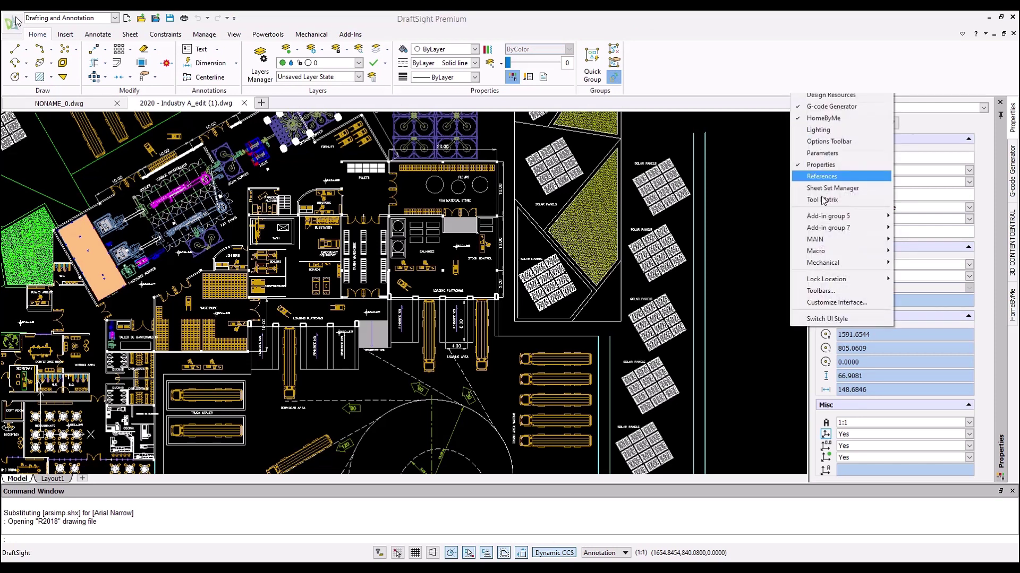
click(833, 319)
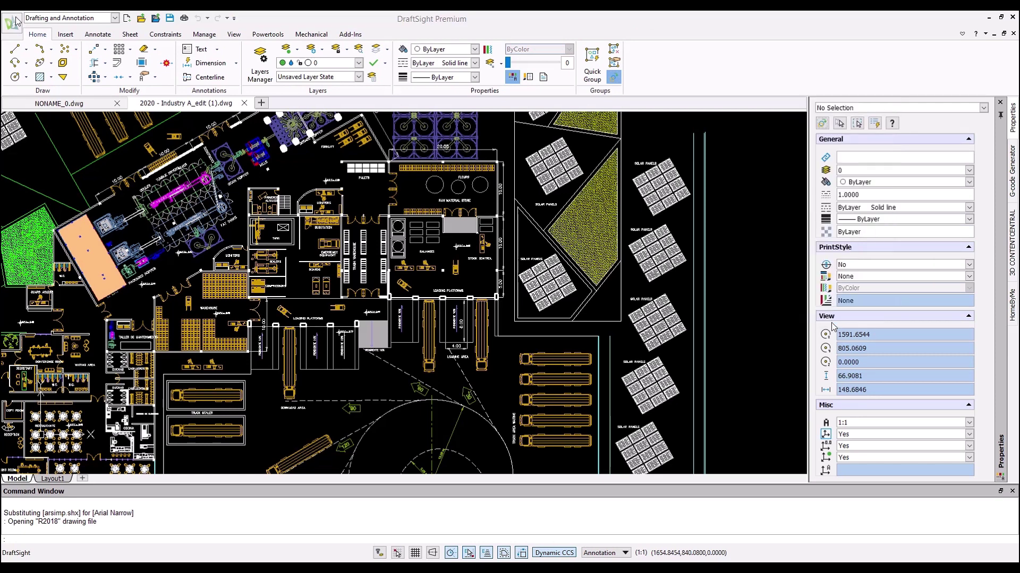
click(513, 296)
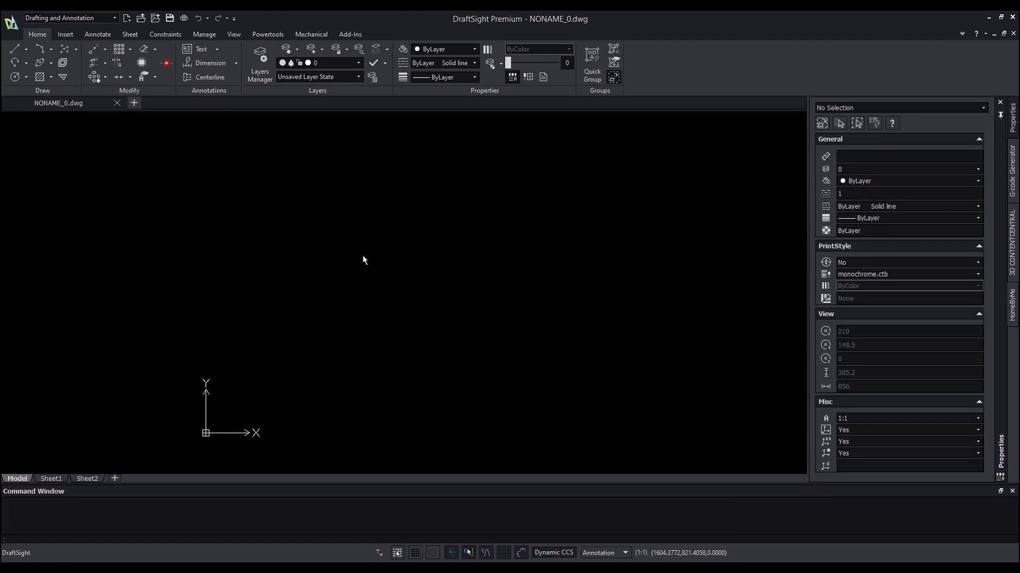
Open the drawing 2020 - Industry A_edit (1).dwg
click(9, 26)
click(33, 64)
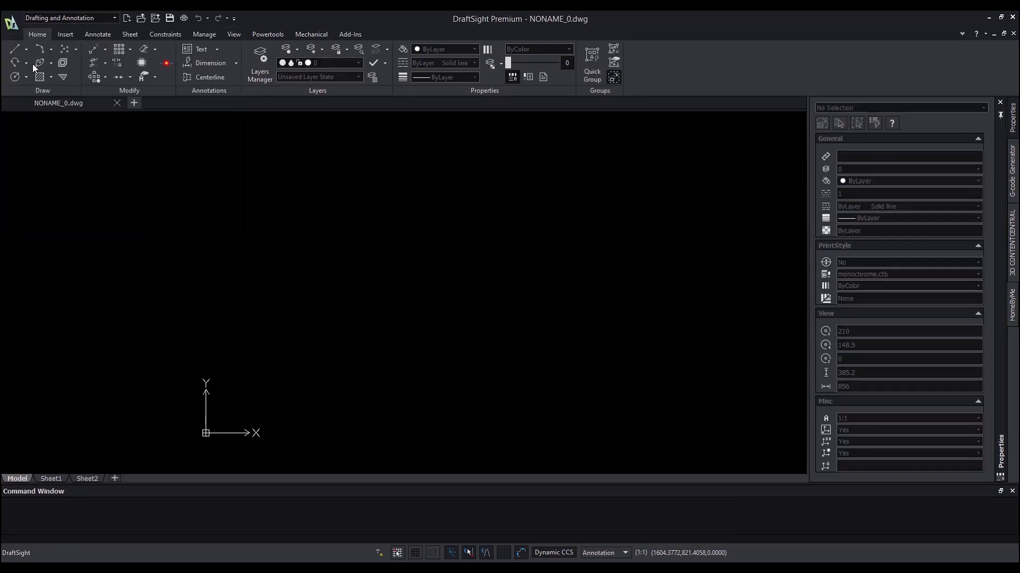
click(150, 107)
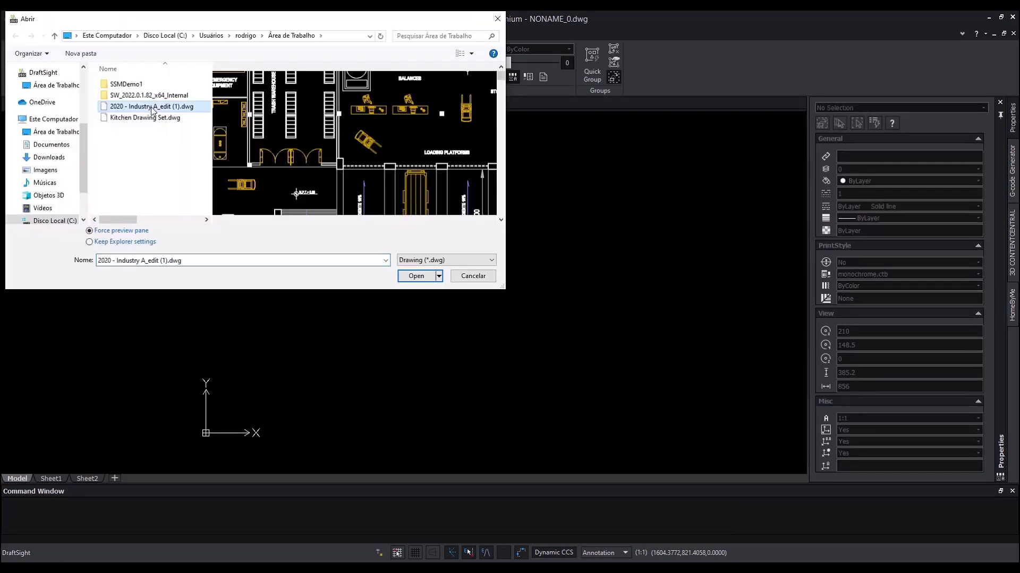
click(416, 276)
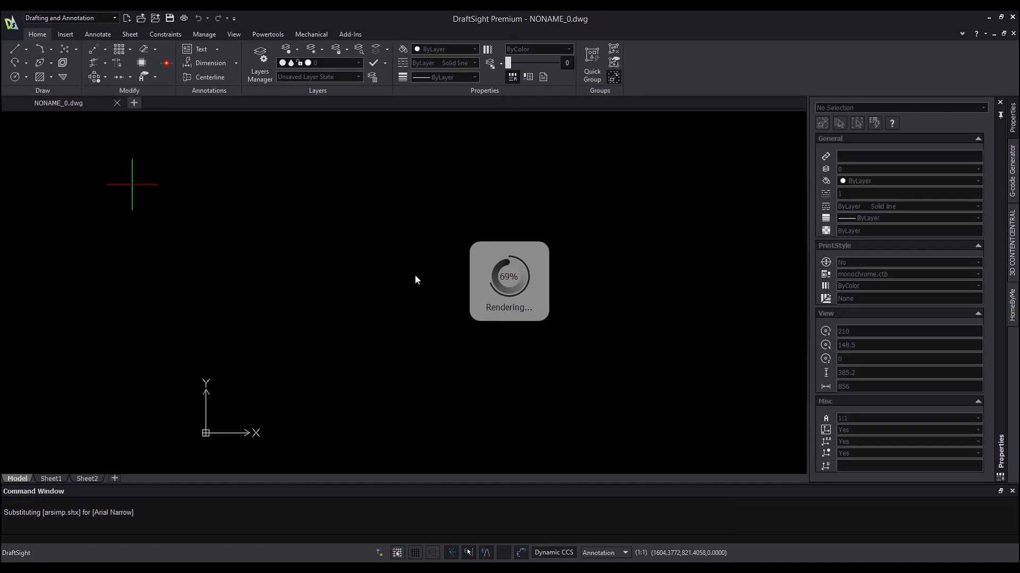
Browse the block, annotation, sheet and constraint ribbon tabs, then return to the drawing tools
scroll(537, 282, down, 3)
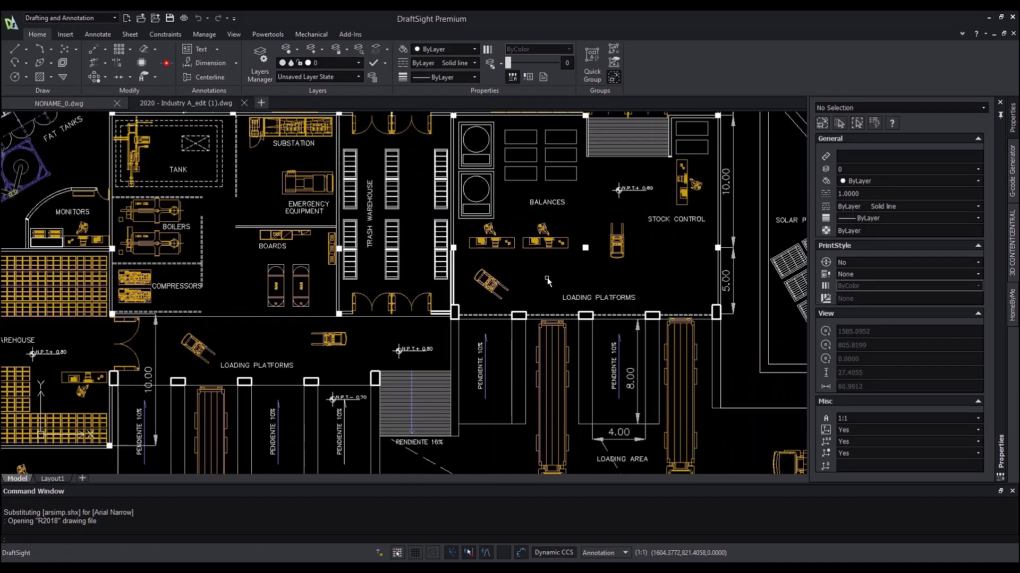
scroll(548, 282, up, 1)
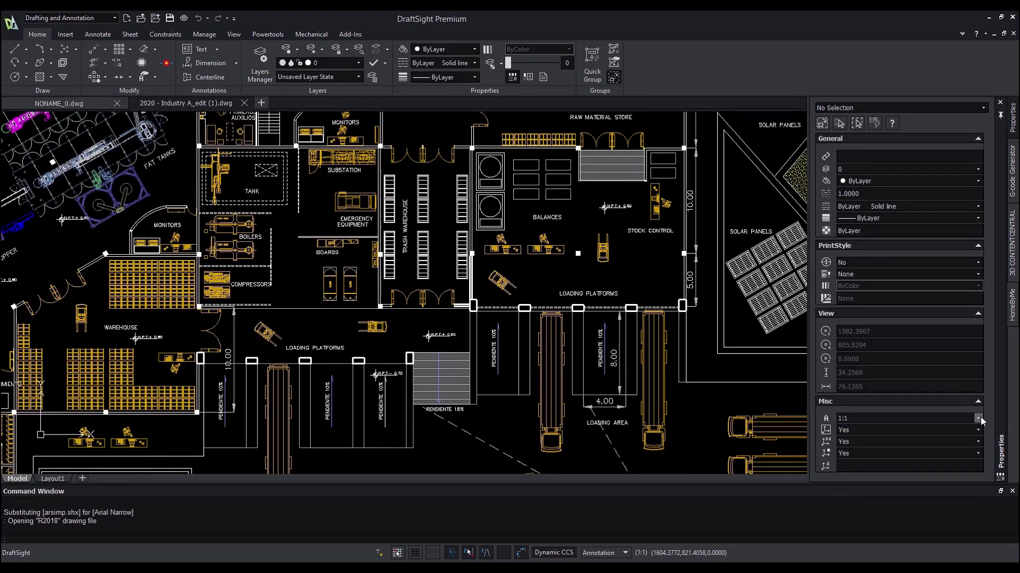
click(65, 35)
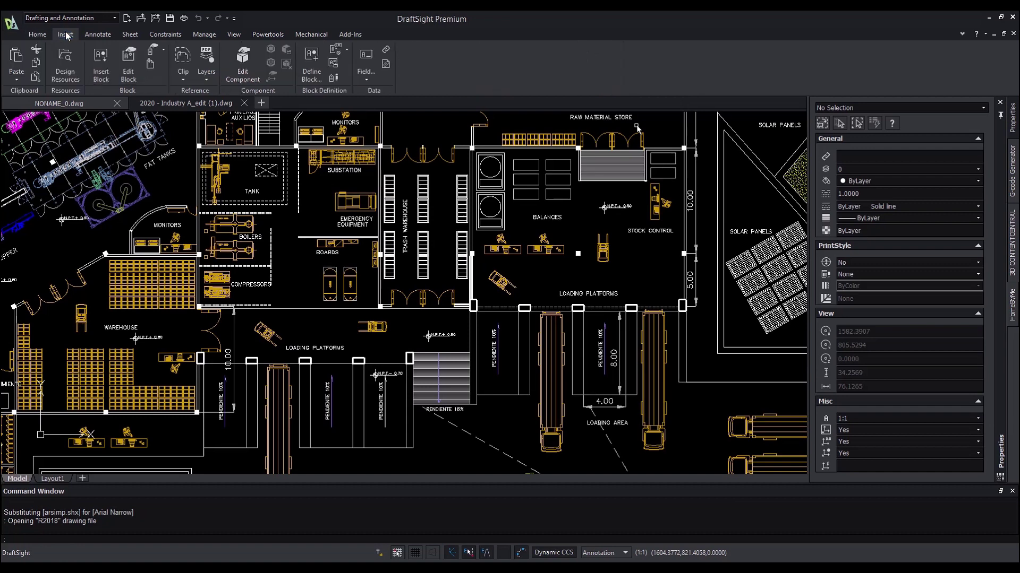
click(98, 35)
click(129, 35)
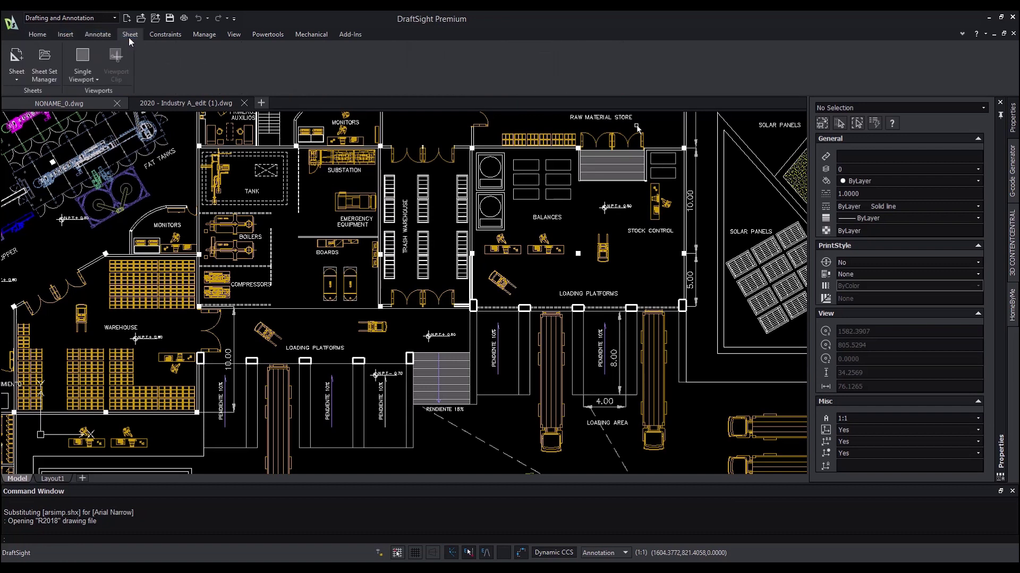
click(173, 35)
click(46, 35)
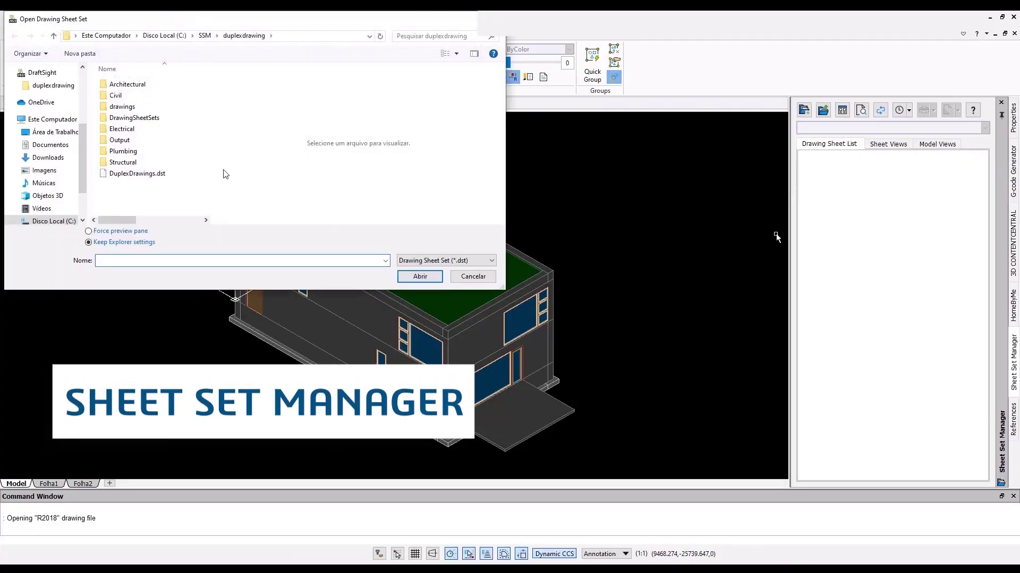
Load DuplexDrawings.dst, expand Architectural, and open sheet A02 - Floor Plan - Second
double_click(141, 173)
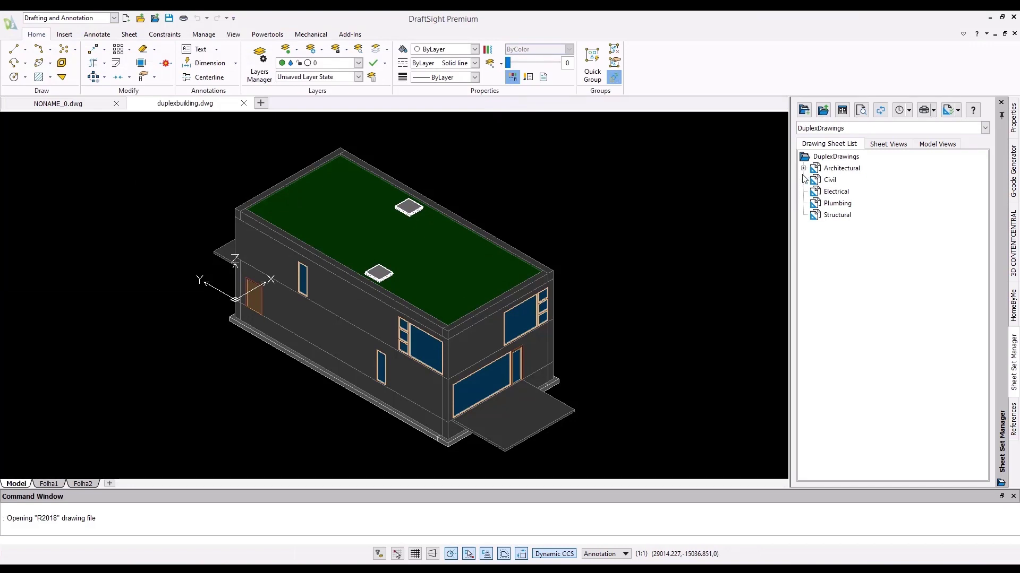
click(804, 168)
double_click(871, 192)
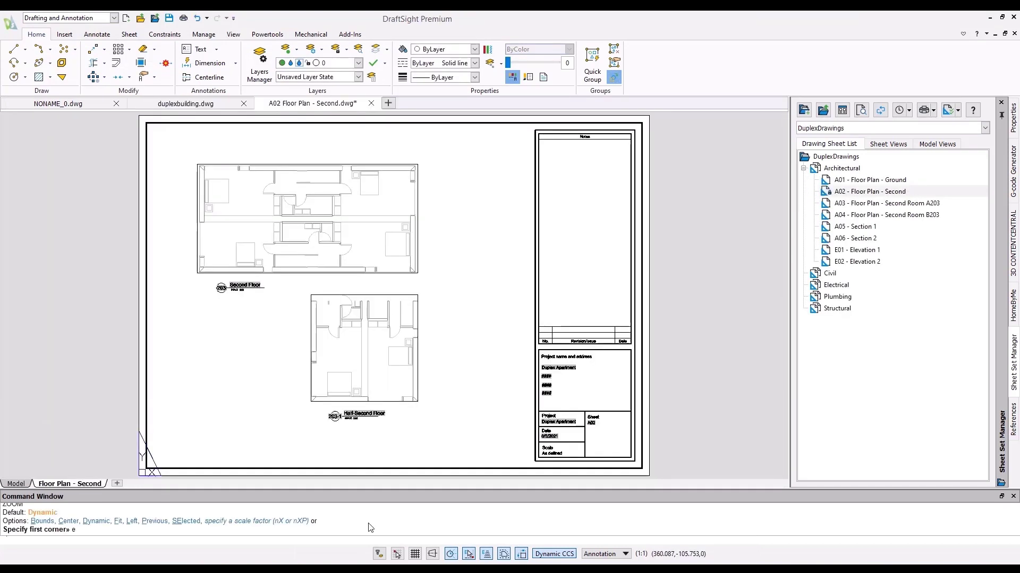
Insert a drawing sheet list table with default settings beside the title block
right_click(875, 193)
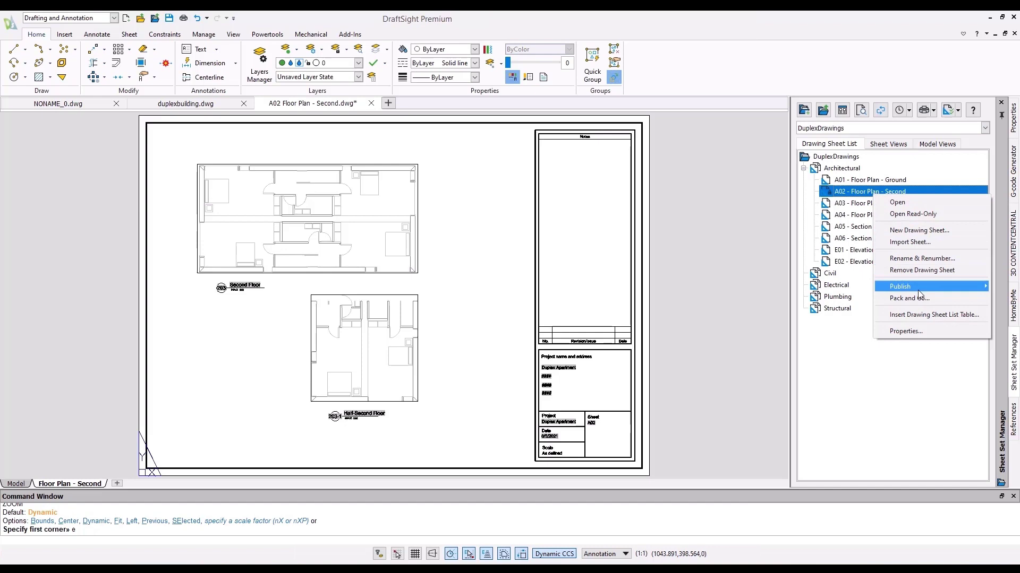
click(921, 316)
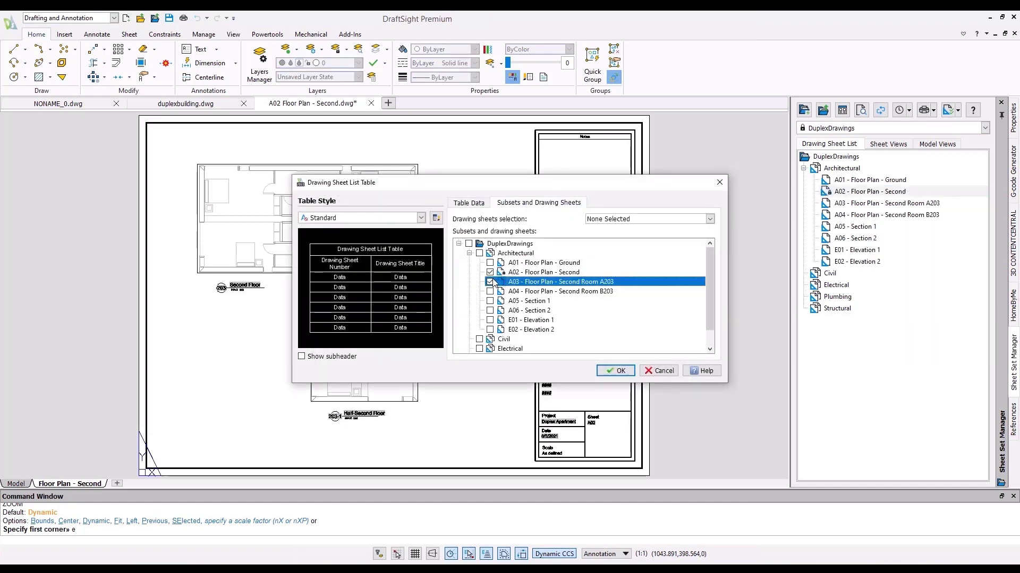
click(606, 371)
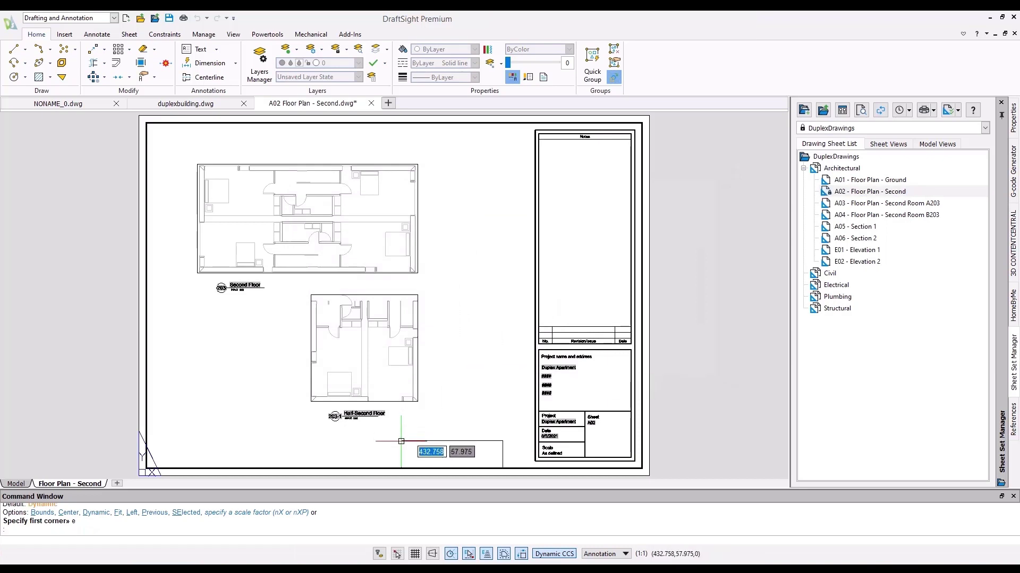
click(424, 427)
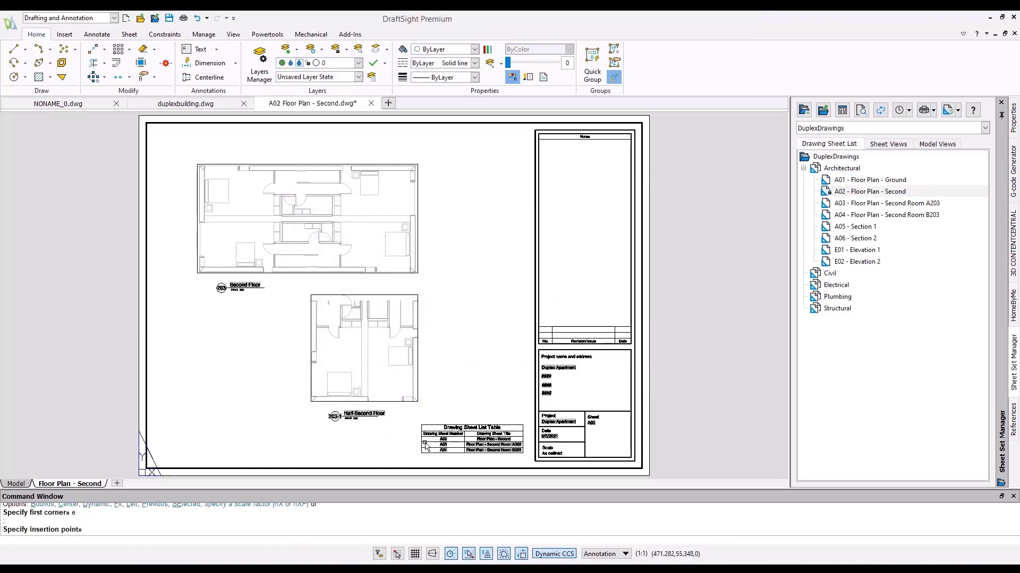
Insert another sheet list table with an added Drawing Author column
scroll(426, 442, up, 4)
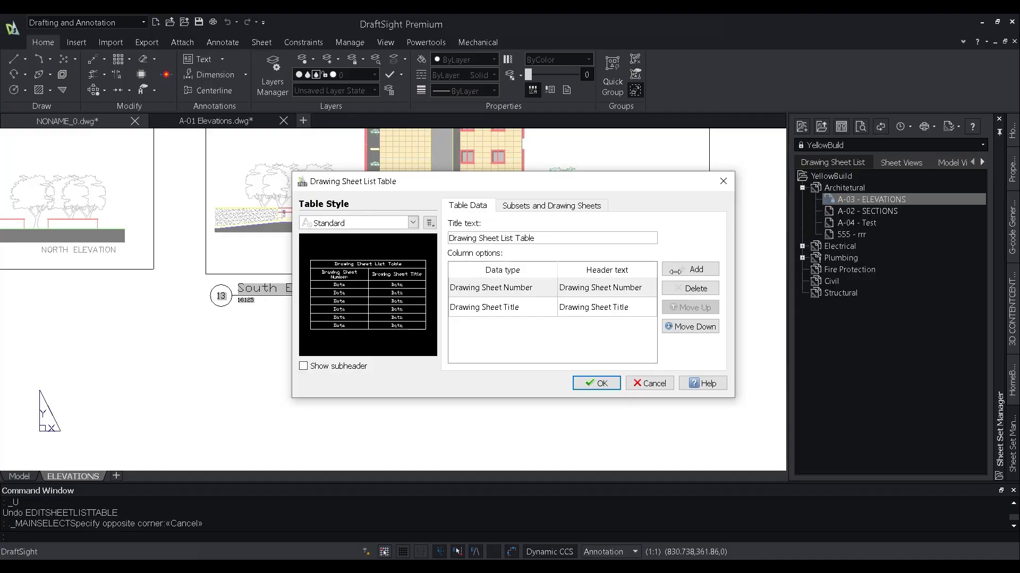
click(694, 269)
click(531, 327)
click(531, 327)
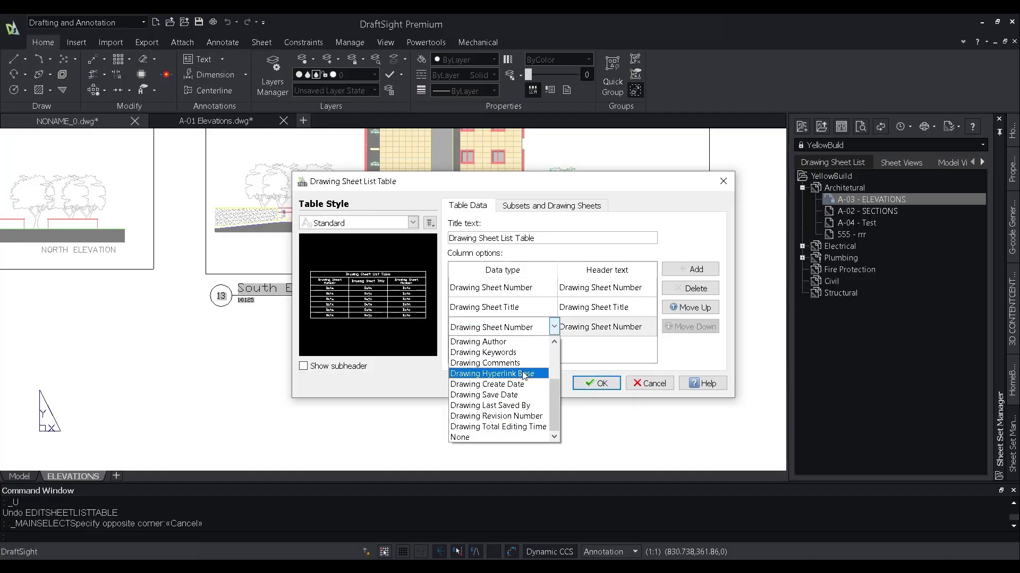
click(478, 342)
click(588, 333)
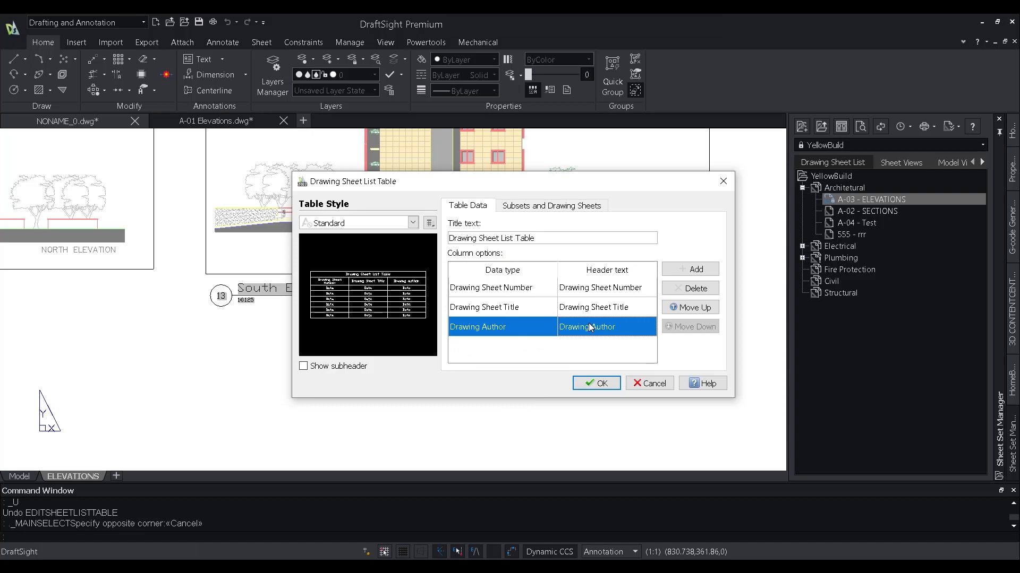
click(588, 334)
click(596, 384)
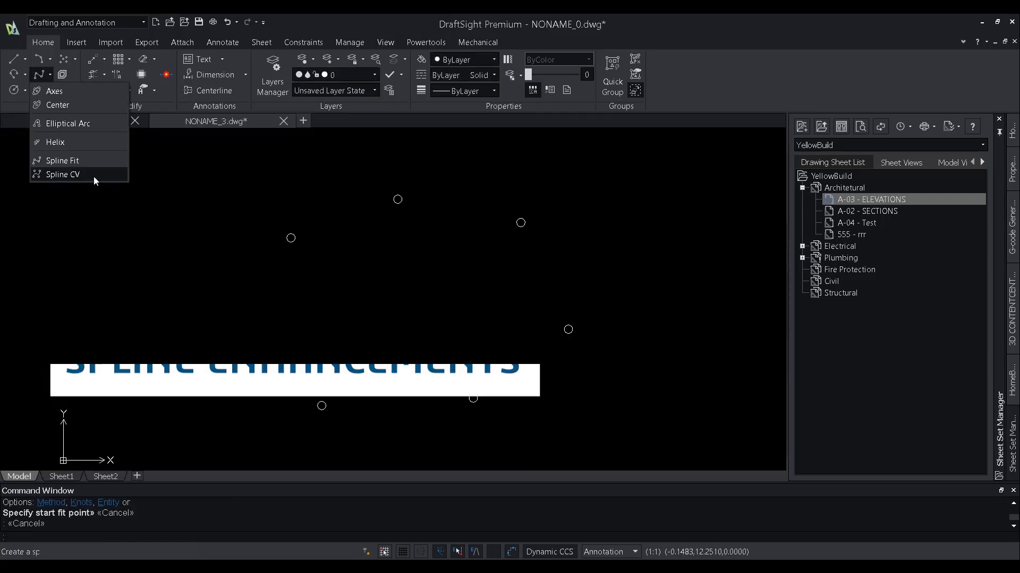
Draw a control-vertex spline through the seven guide circles
click(93, 177)
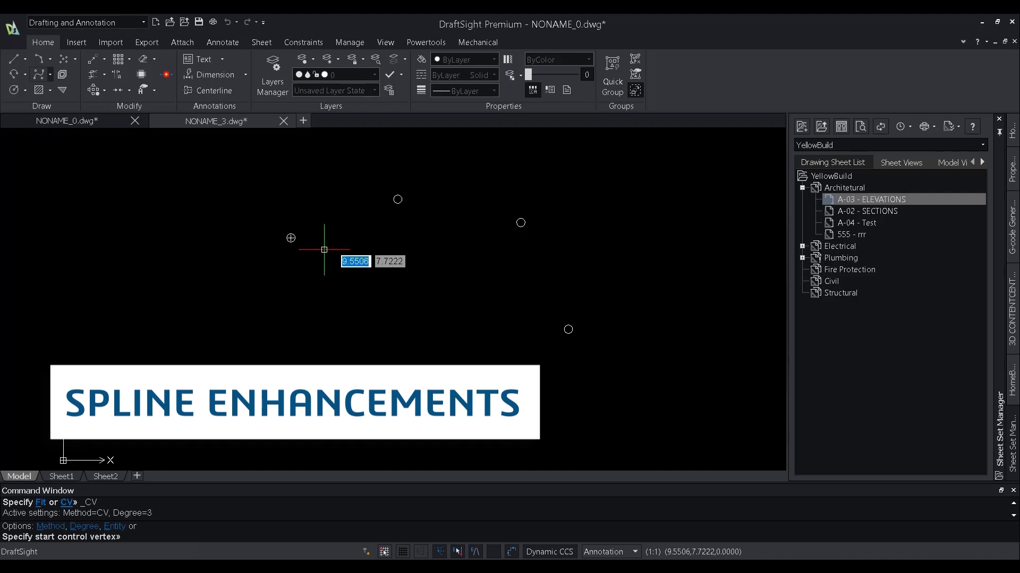
click(291, 238)
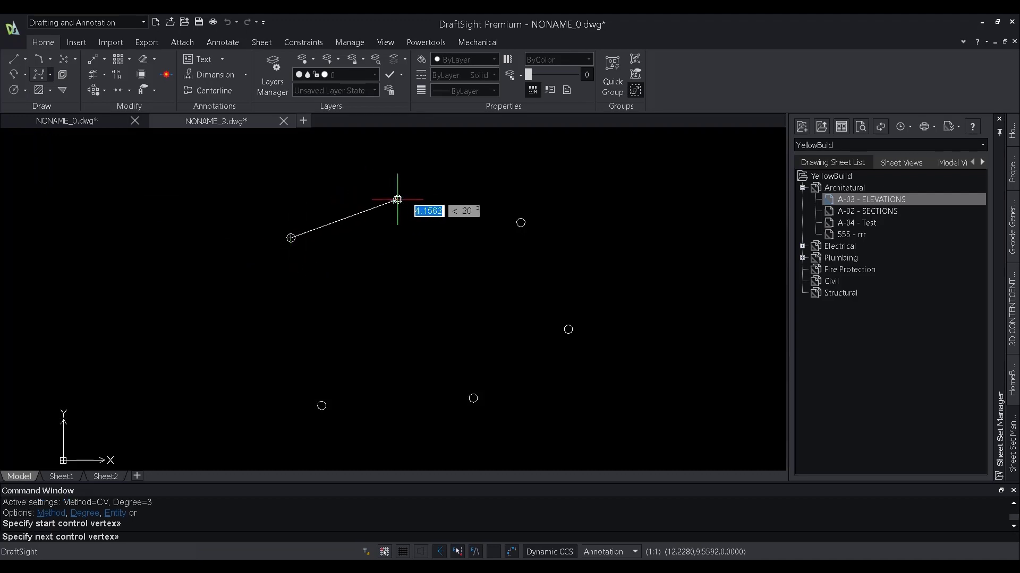
click(397, 199)
click(521, 223)
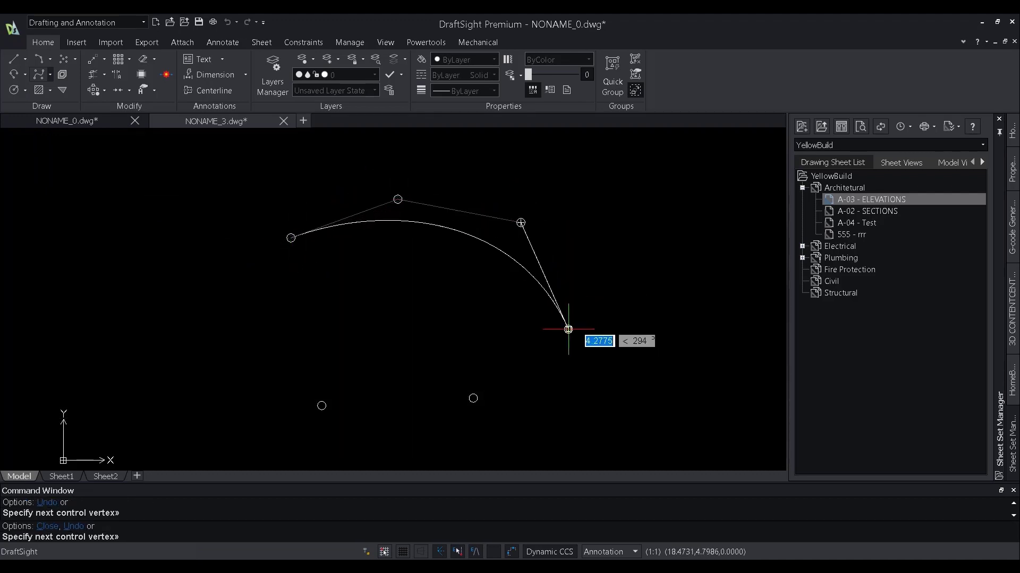
click(568, 329)
scroll(532, 374, up, 2)
click(474, 398)
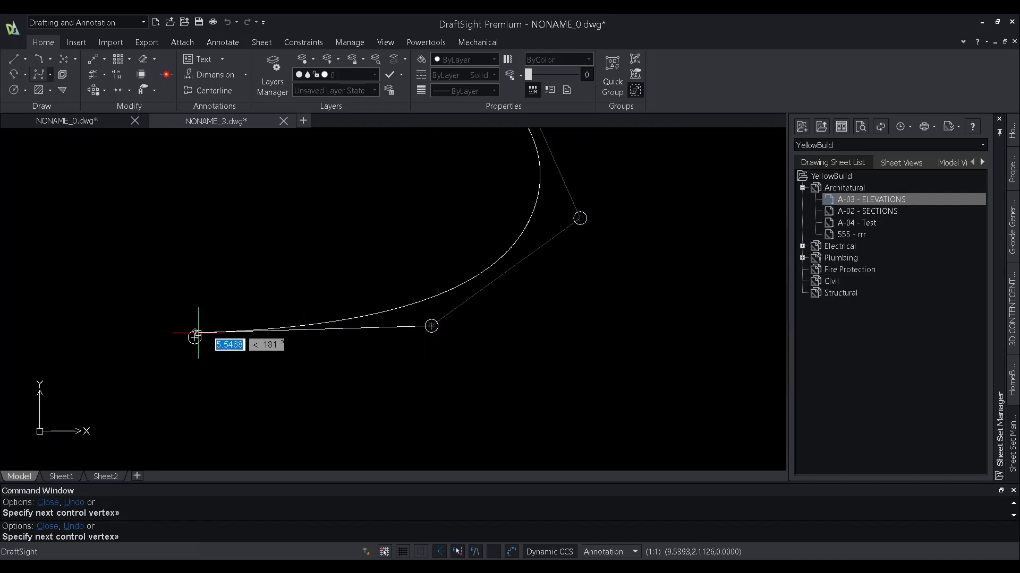
click(321, 406)
click(195, 337)
key(Return)
Reshape the spline by moving its upper-right, right and upper-left control vertices outward
click(555, 264)
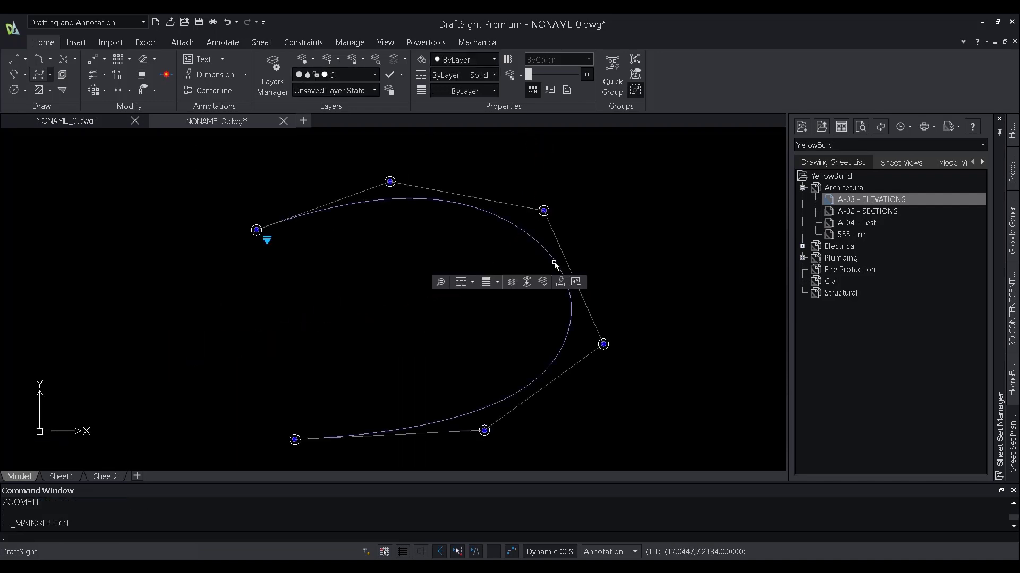
click(544, 211)
key(ctrl+z)
click(547, 233)
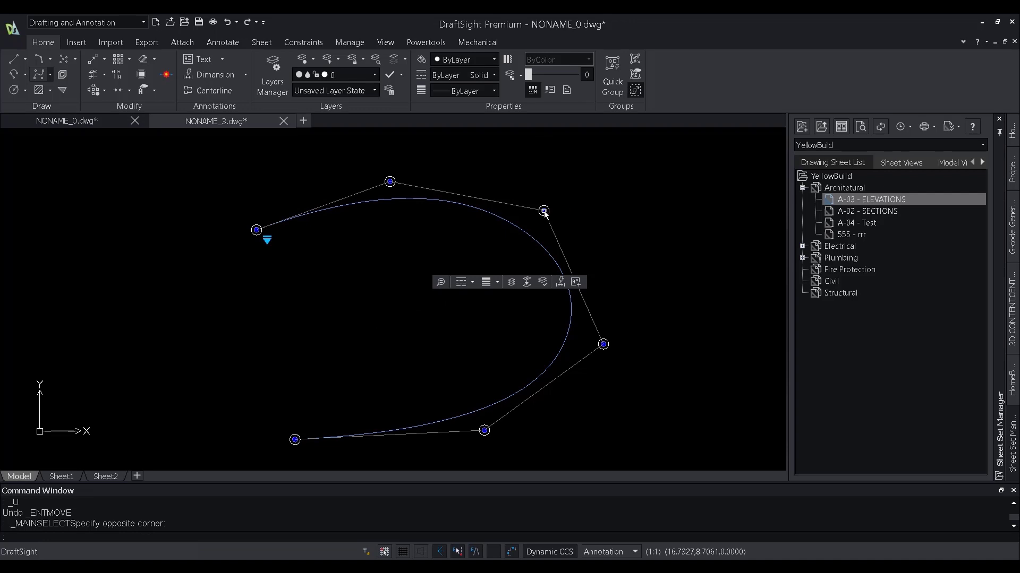
click(544, 211)
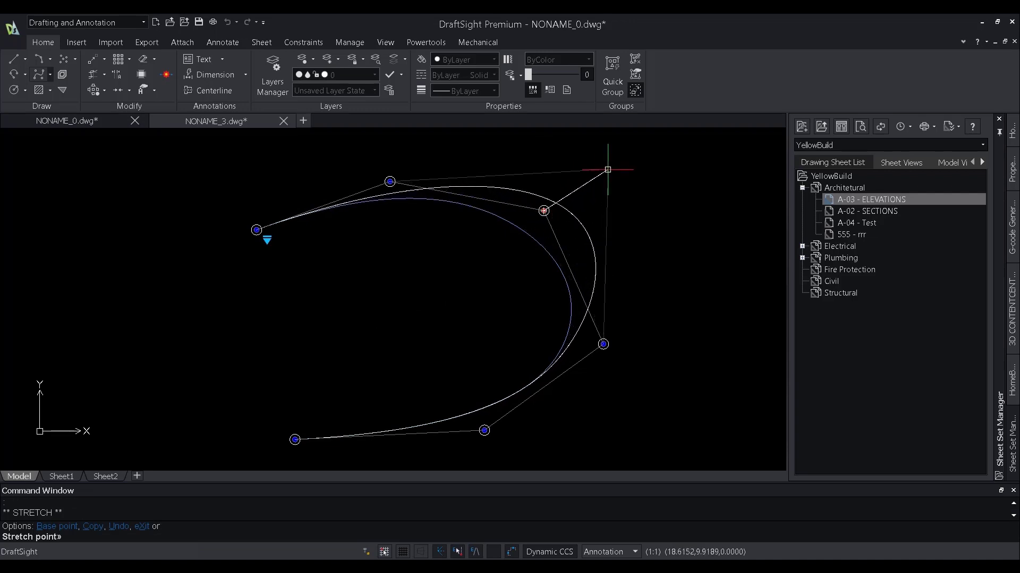
click(574, 190)
click(603, 344)
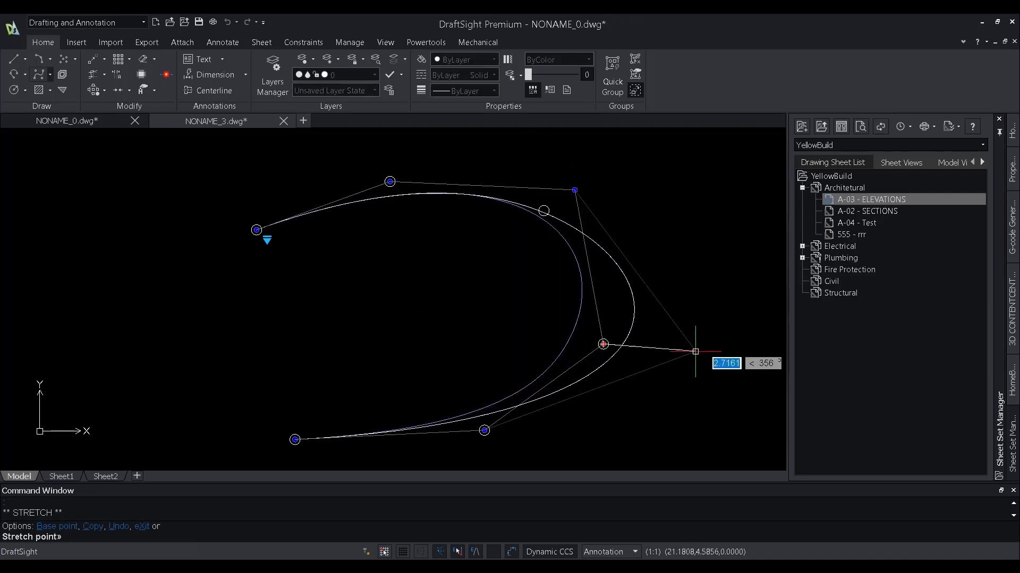
click(659, 306)
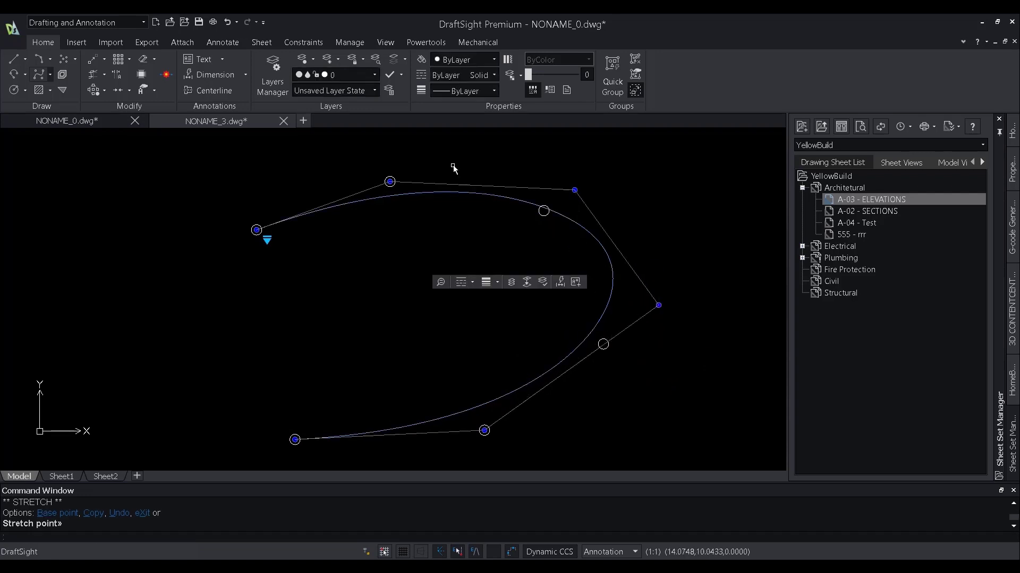
click(390, 181)
click(248, 168)
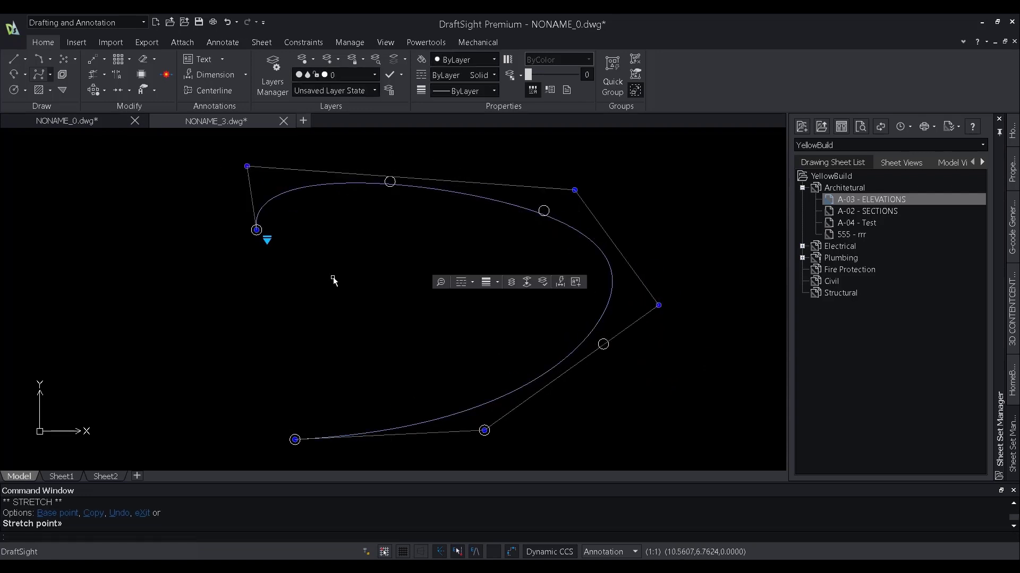
key(Escape)
Switch the spline's Method to Fit in the Properties palette
click(861, 414)
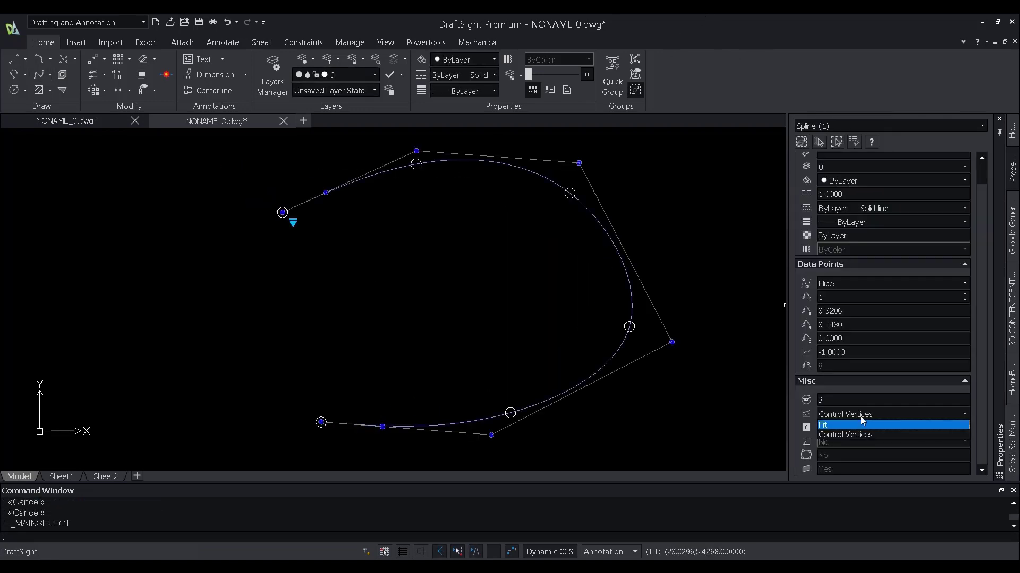
click(850, 425)
key(Escape)
scroll(506, 216, down, 3)
scroll(506, 218, up, 10)
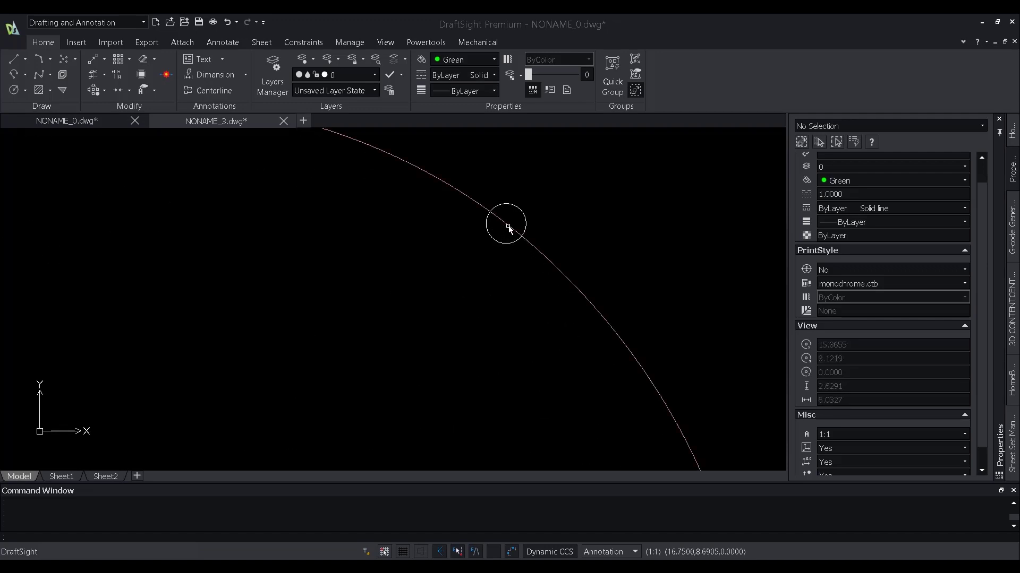
Add a new fit point to the spline, then remove the extra fit point
click(508, 227)
click(501, 235)
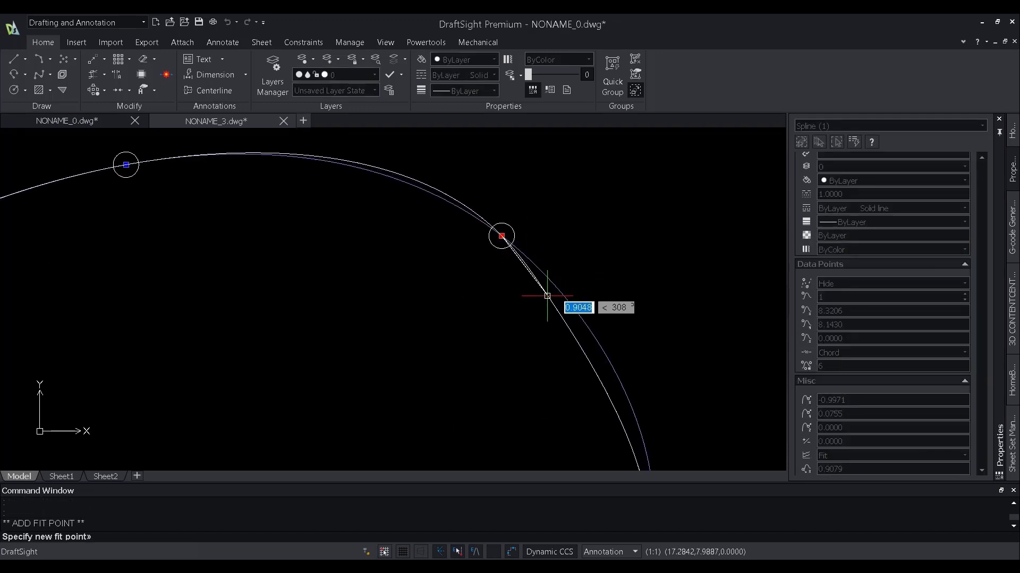
click(667, 184)
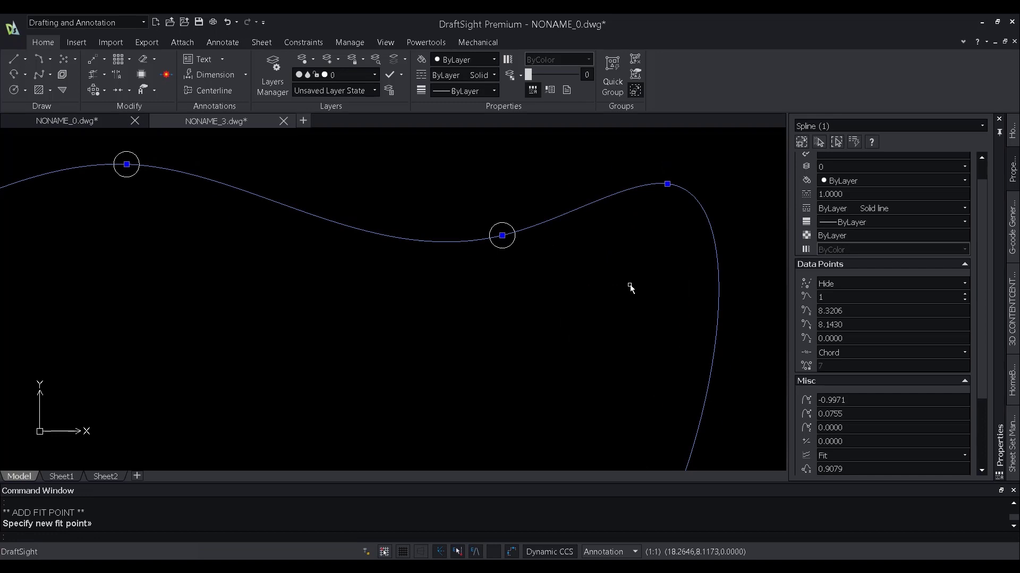
scroll(630, 287, down, 1)
mouse_move(528, 248)
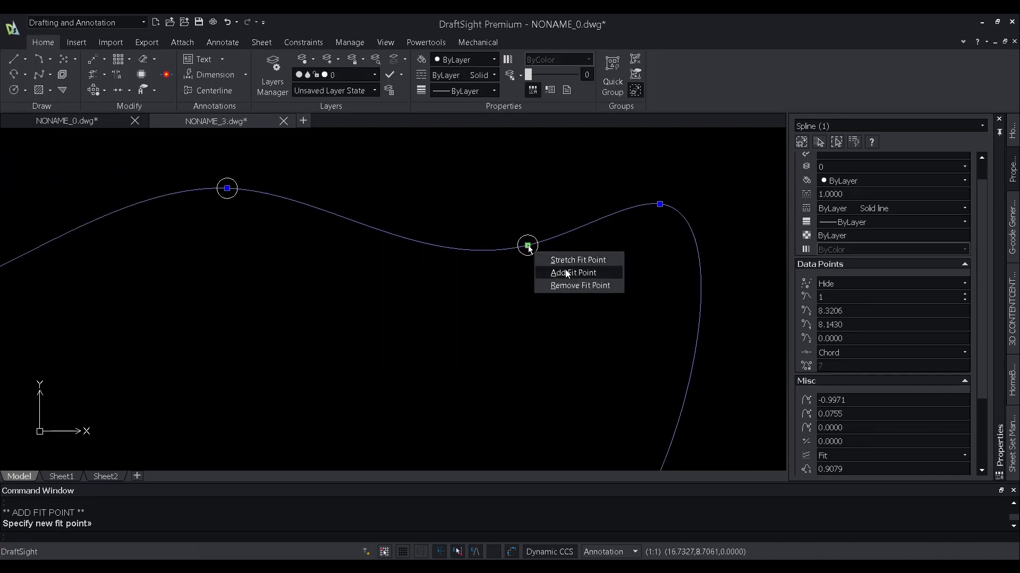
click(567, 286)
Stretch a fit point to a new position to reshape the curve
click(632, 217)
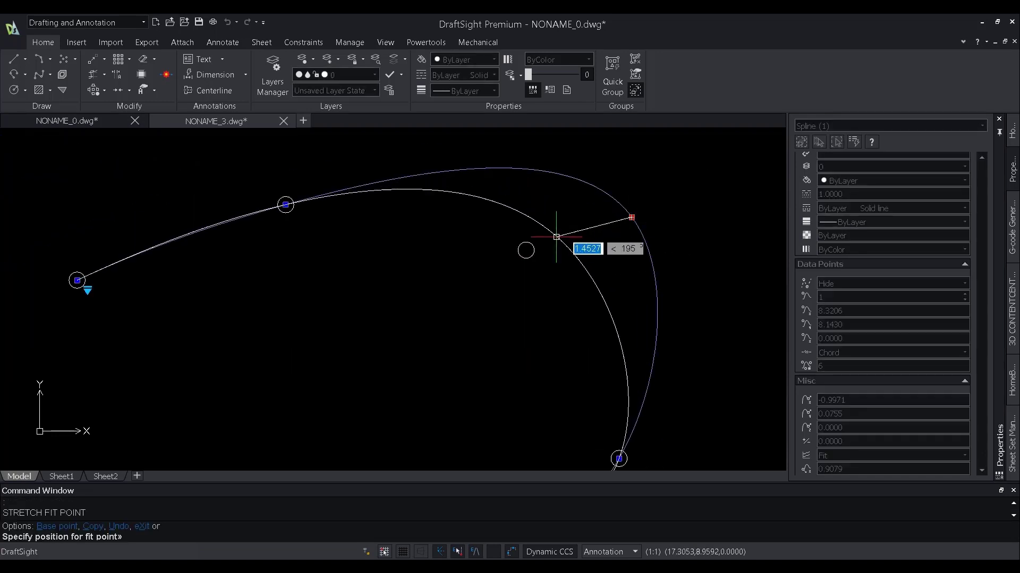
click(528, 250)
scroll(529, 250, down, 2)
scroll(540, 256, down, 1)
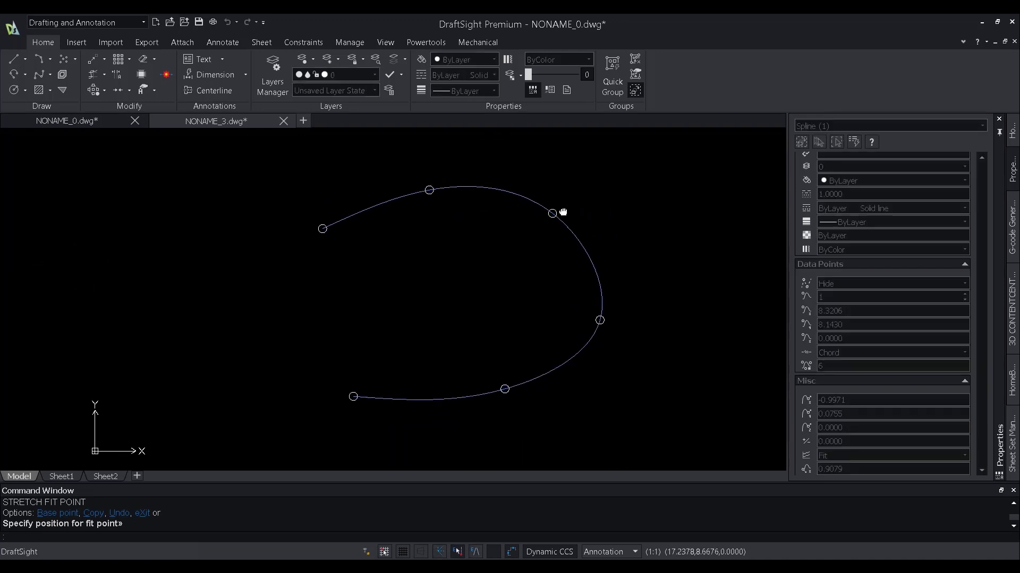
middle_drag(565, 212, 658, 220)
key(Escape)
Close the open spline into a loop with SPLINEEDIT
text(spline)
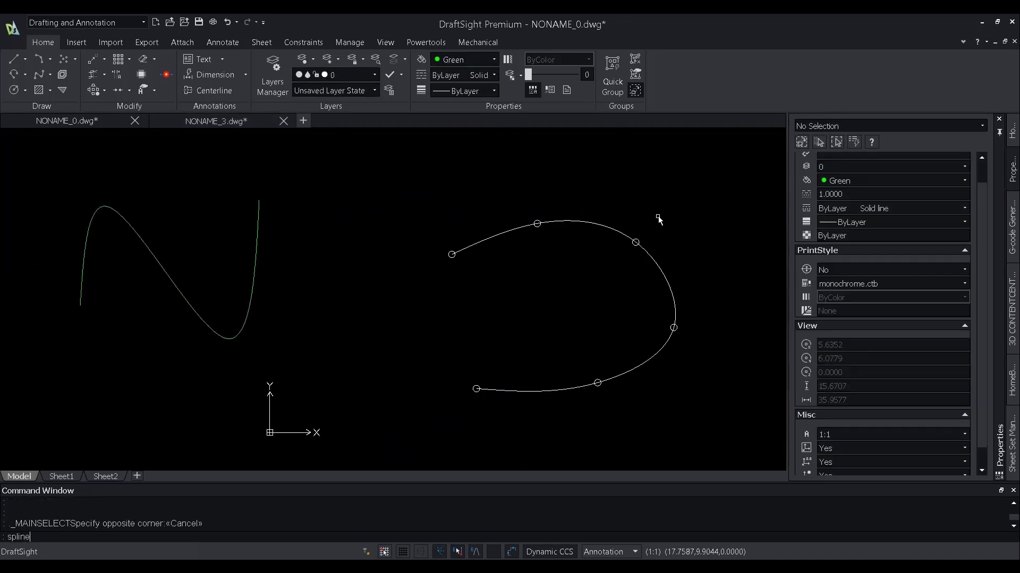
text(edit)
key(Return)
click(587, 223)
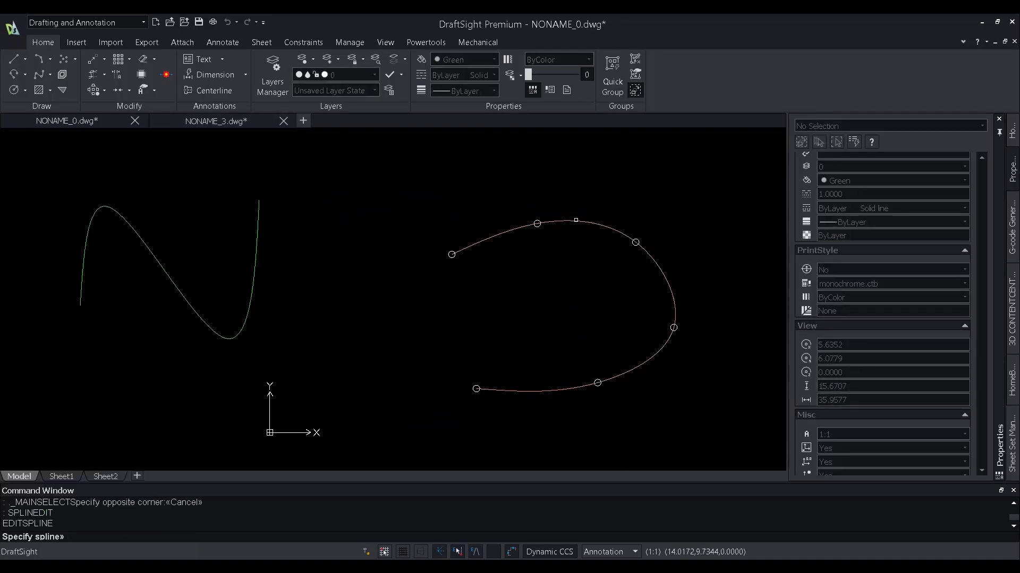
right_click(576, 219)
click(616, 322)
scroll(600, 347, down, 1)
key(Escape)
Add three fit points to the N-shaped spline using SPLINEEDIT Fit > Add
key(Return)
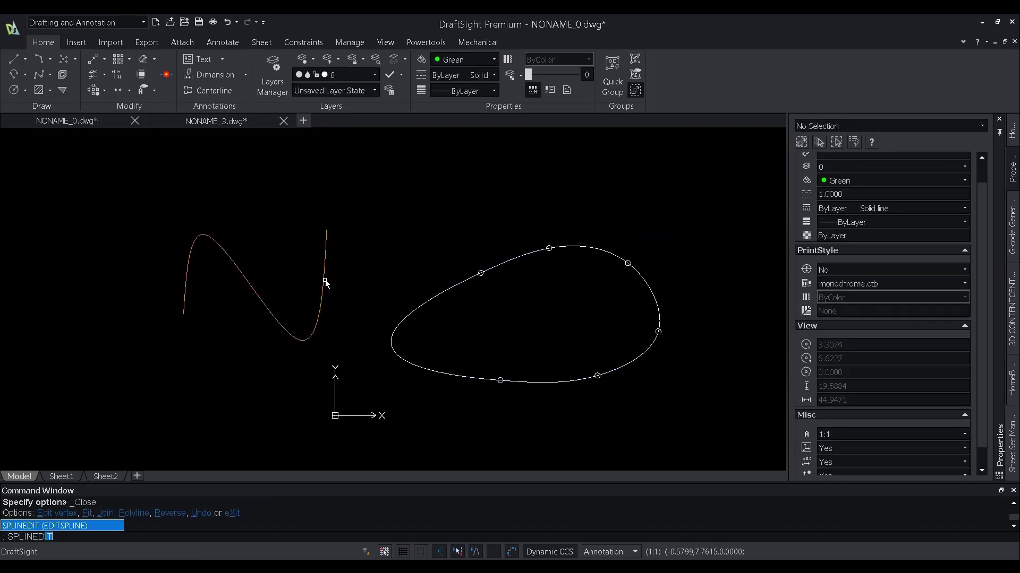
click(325, 282)
right_click(337, 257)
click(360, 383)
text(a)
key(Return)
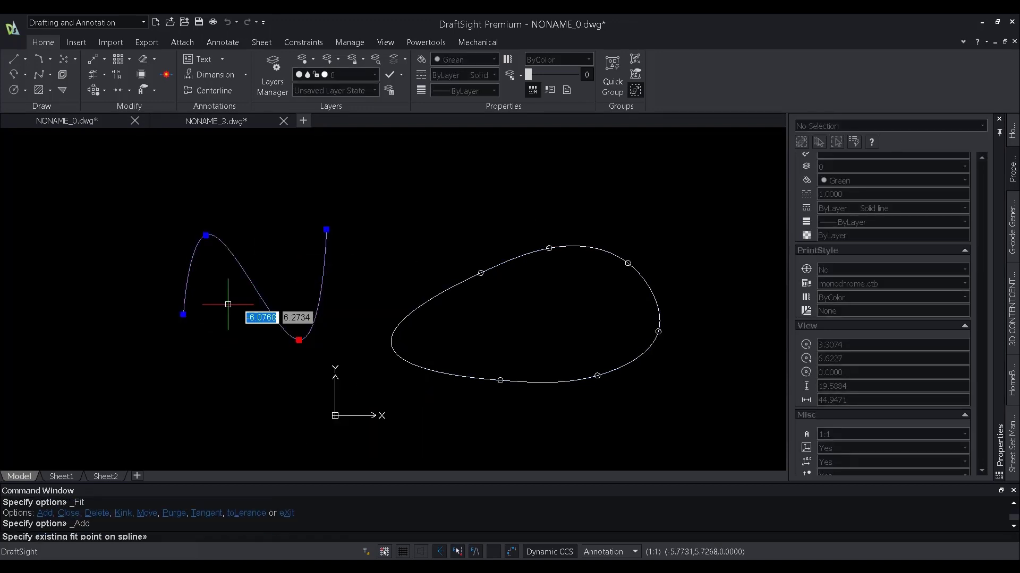
click(206, 235)
click(249, 161)
click(249, 292)
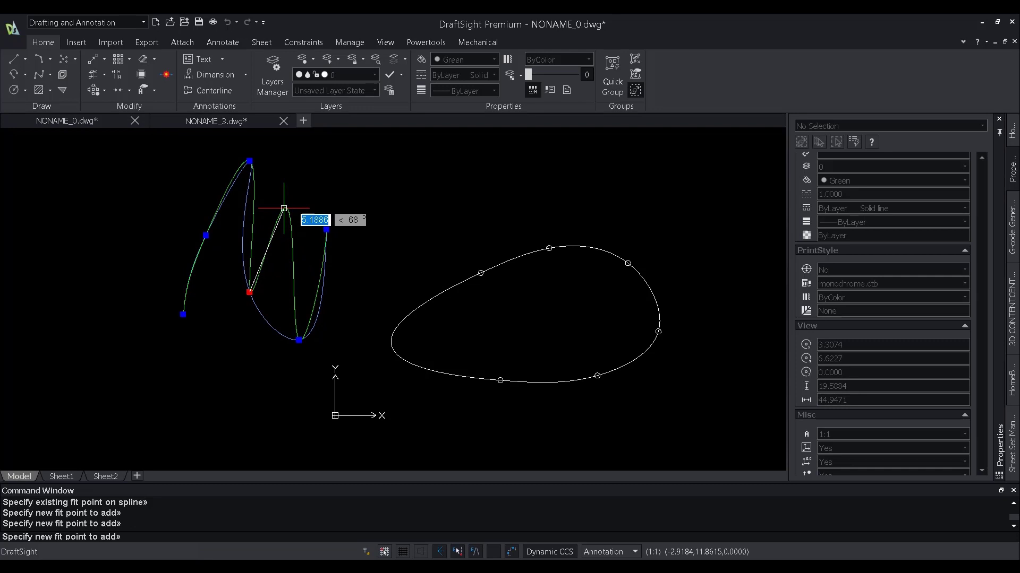
click(290, 188)
key(Return)
key(Escape)
Convert the closed loop spline into a polyline with precision 10
key(Return)
click(450, 288)
right_click(451, 288)
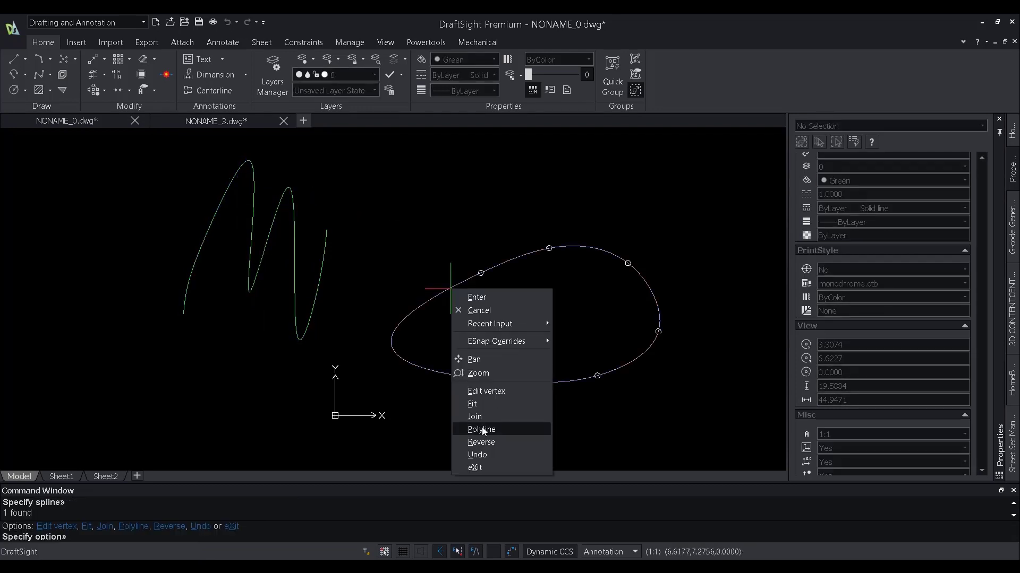
click(482, 430)
key(Return)
scroll(599, 334, up, 4)
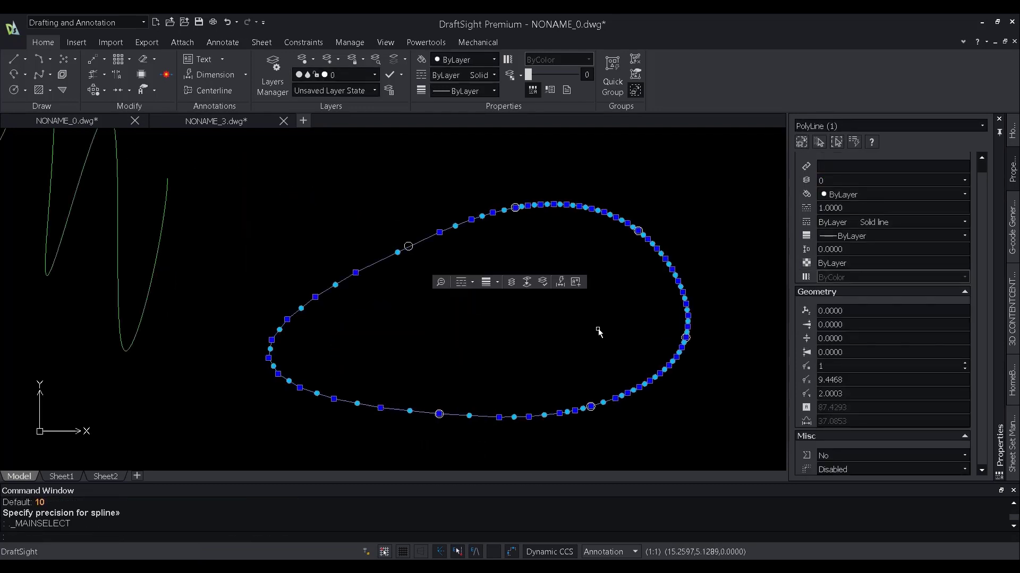
click(599, 332)
key(Escape)
key(Escape)
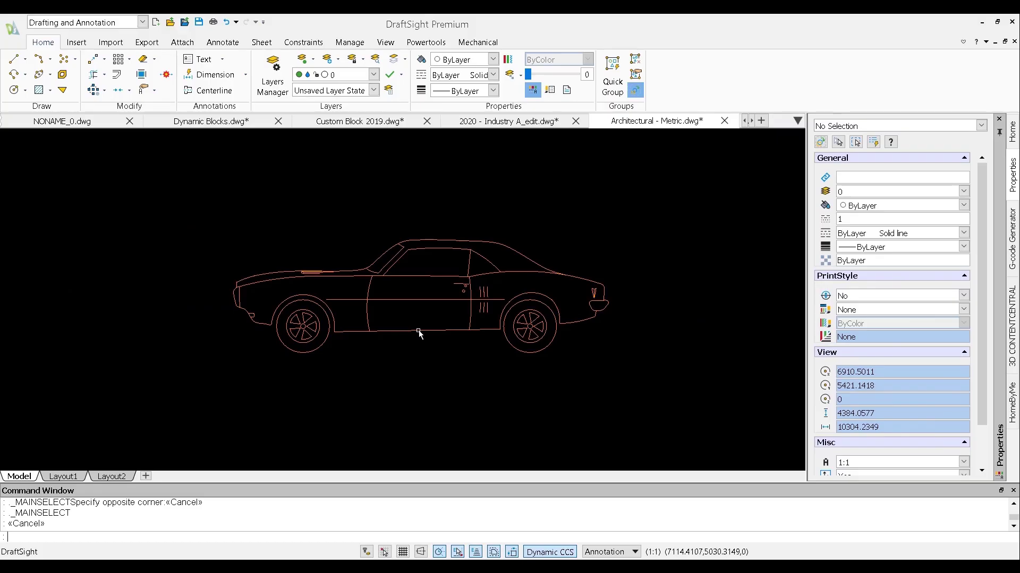
Set the car block's visibility to Sports Car (Top)
click(419, 333)
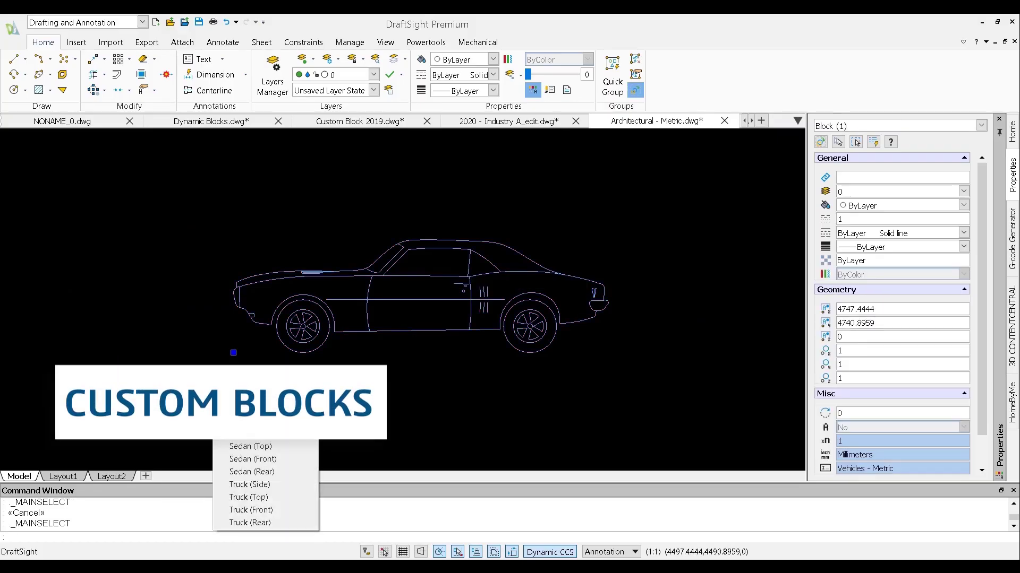
click(250, 395)
click(214, 372)
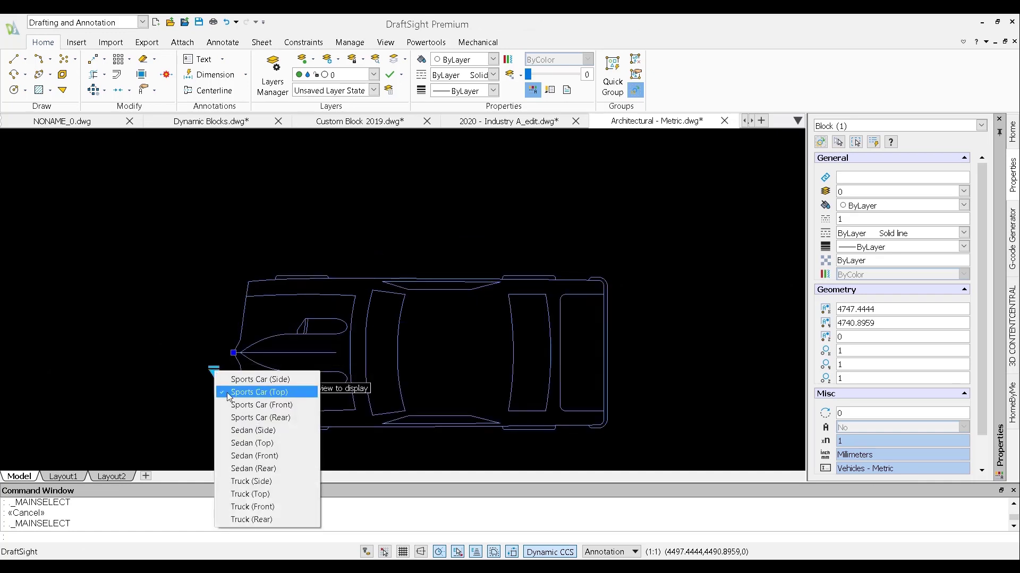
click(237, 435)
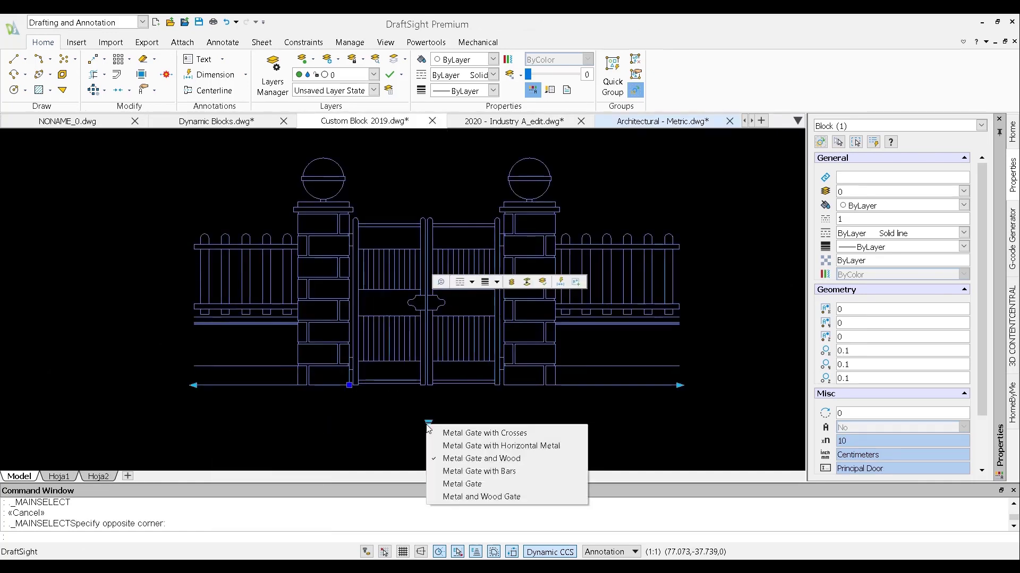
Try Horizontal Metal and Metal Gate and Wood, then set the gate block to plain Metal Gate
click(428, 424)
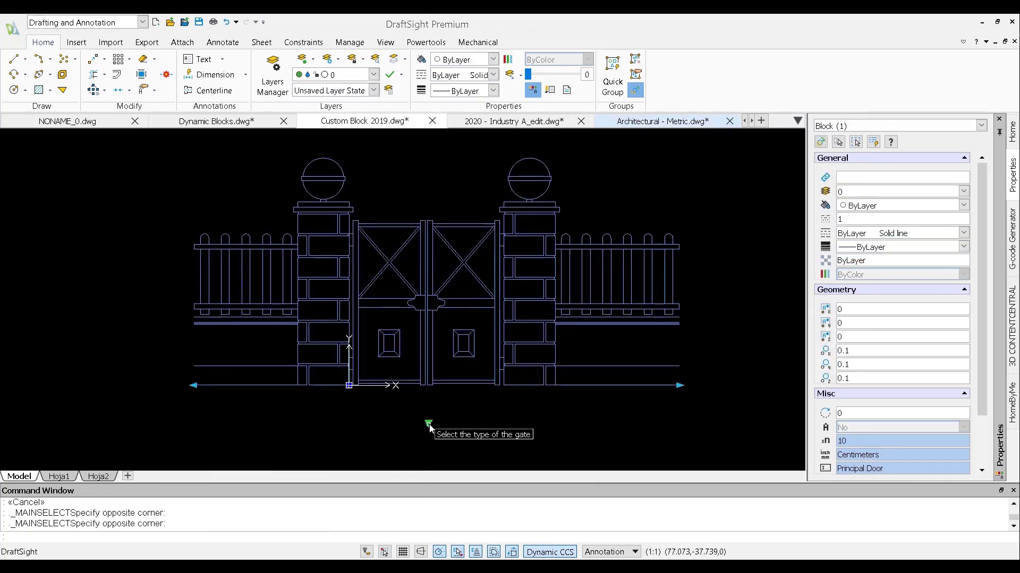
click(428, 423)
click(441, 444)
click(428, 424)
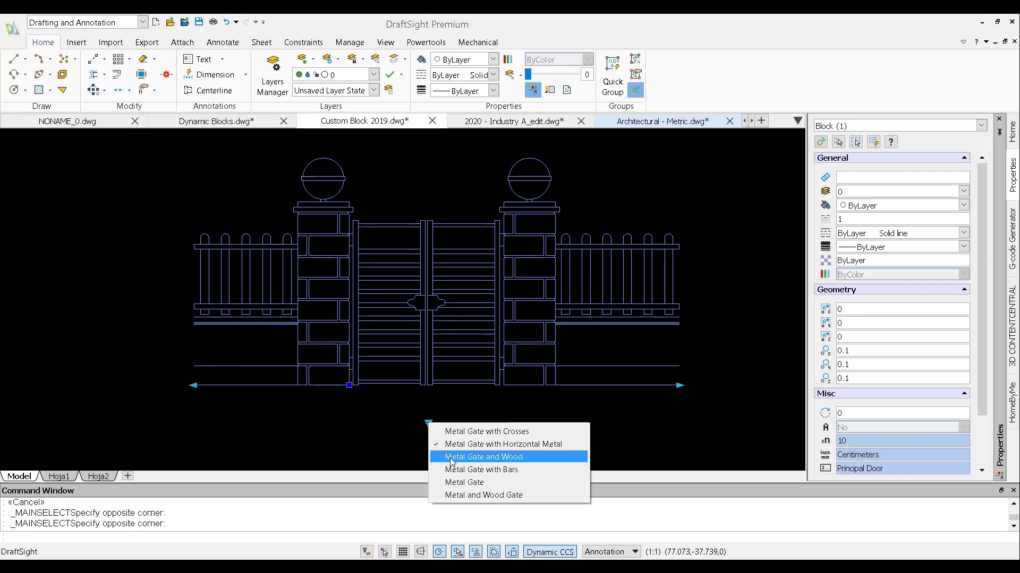
click(441, 457)
click(428, 424)
click(450, 484)
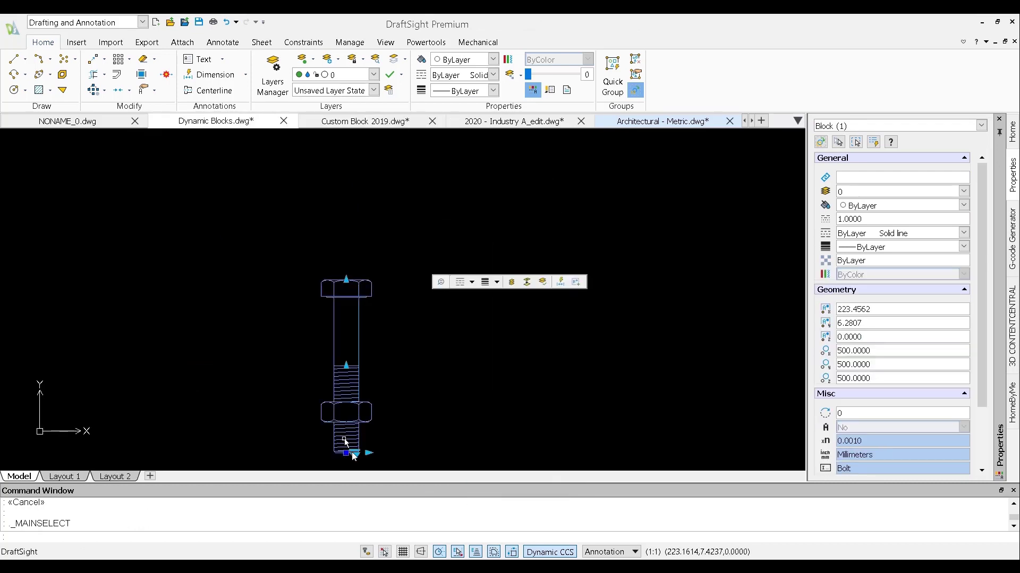
Pick a larger bolt size, then stretch the bolt's head and thread longer
click(354, 455)
click(386, 316)
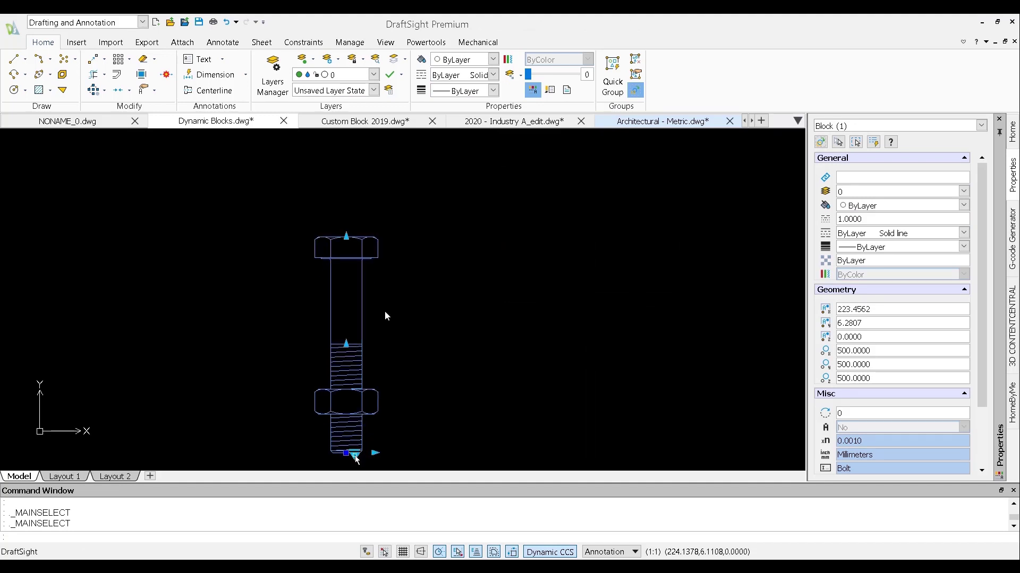
click(350, 251)
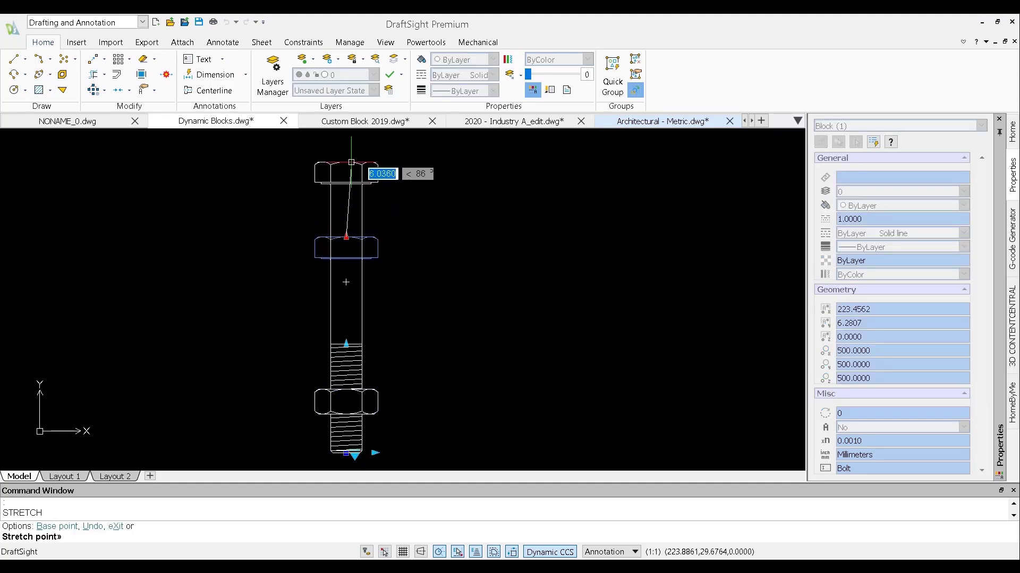
click(350, 343)
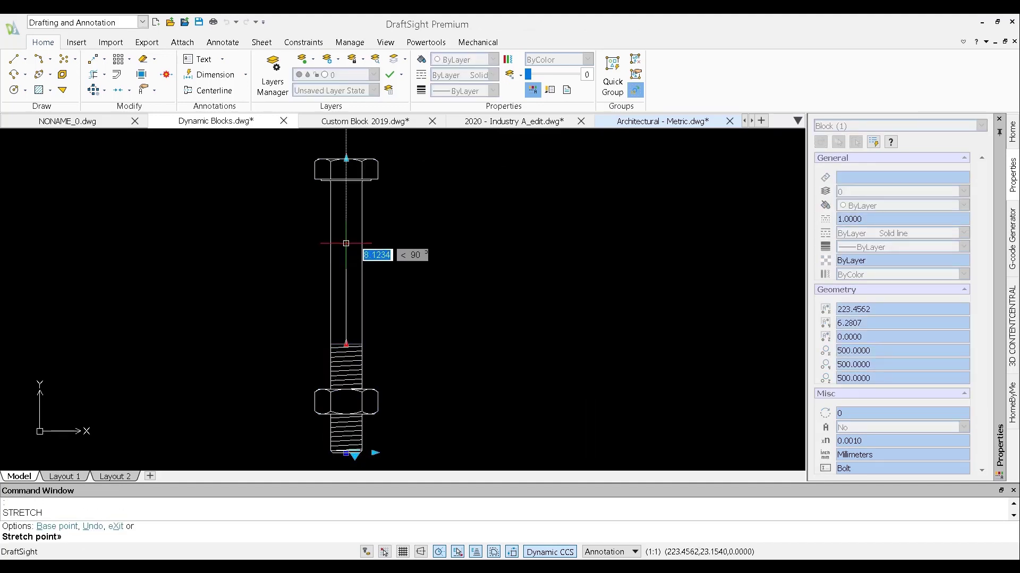
click(346, 258)
click(375, 453)
click(412, 297)
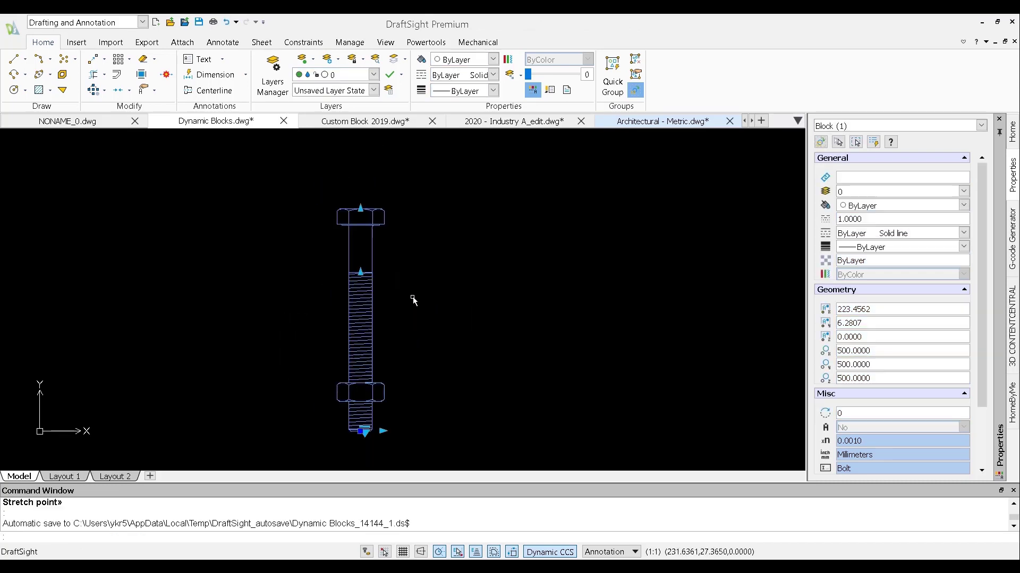
key(Escape)
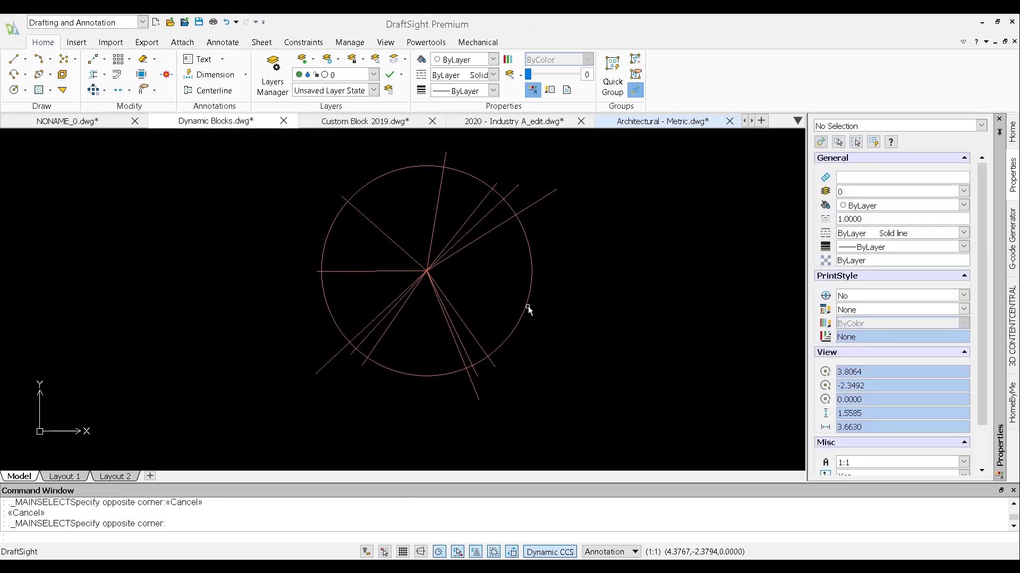
Switch the tree block to another visibility variant and start enlarging it with its scale grip
click(528, 307)
click(537, 383)
click(559, 406)
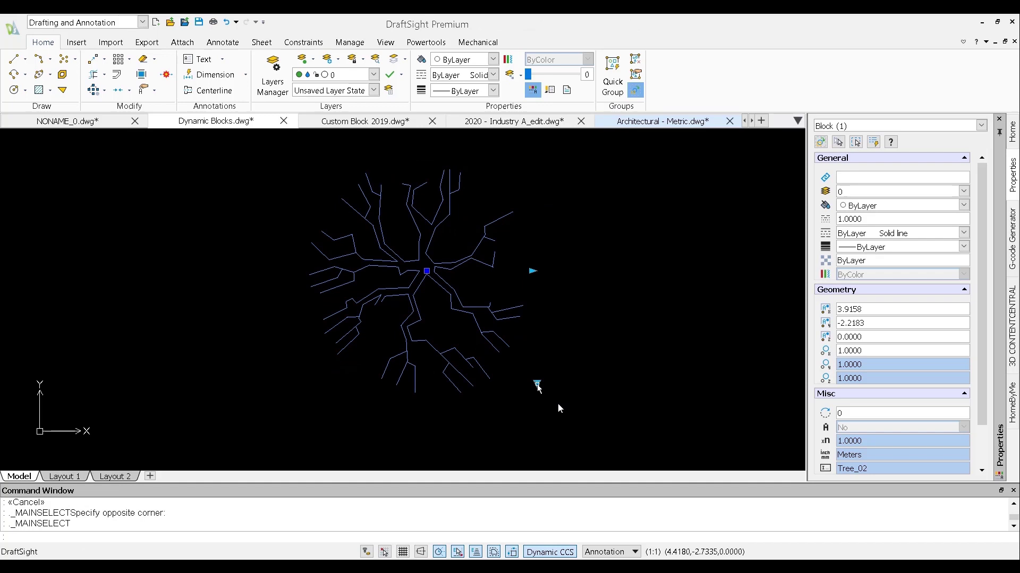
click(531, 271)
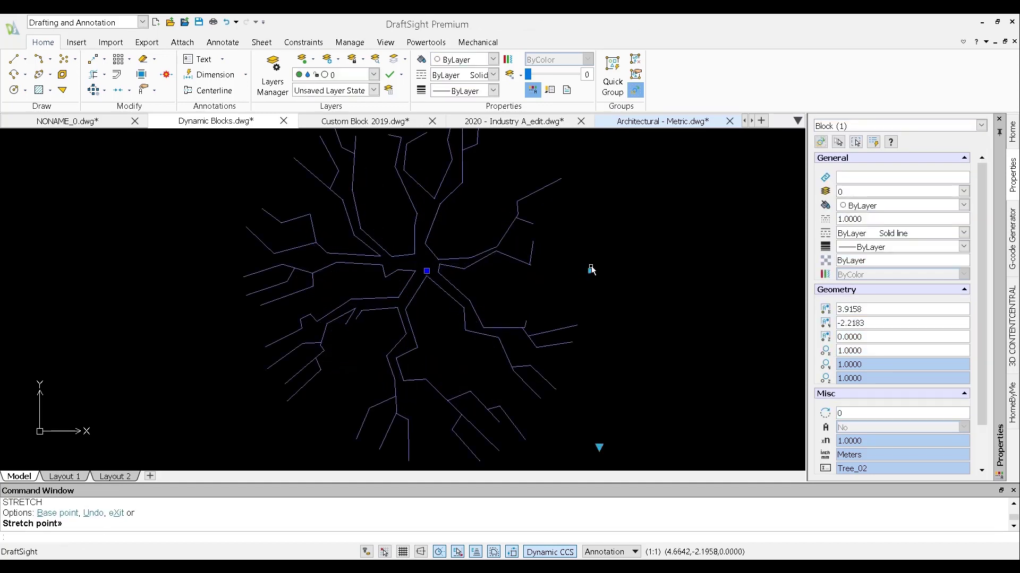